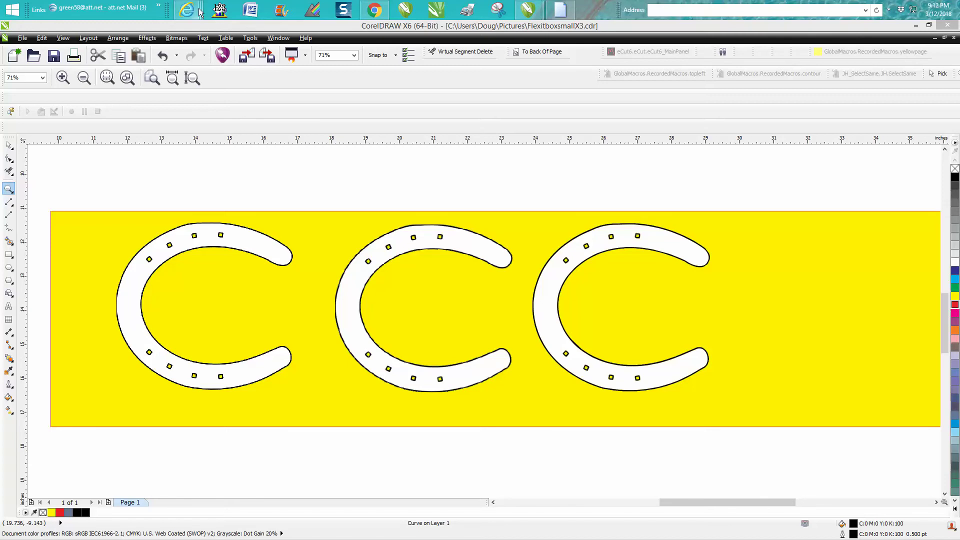
- Bring the 'horseshoe clipart - Bing images' browser window to the front from the taskbar
mouse_move(190, 10)
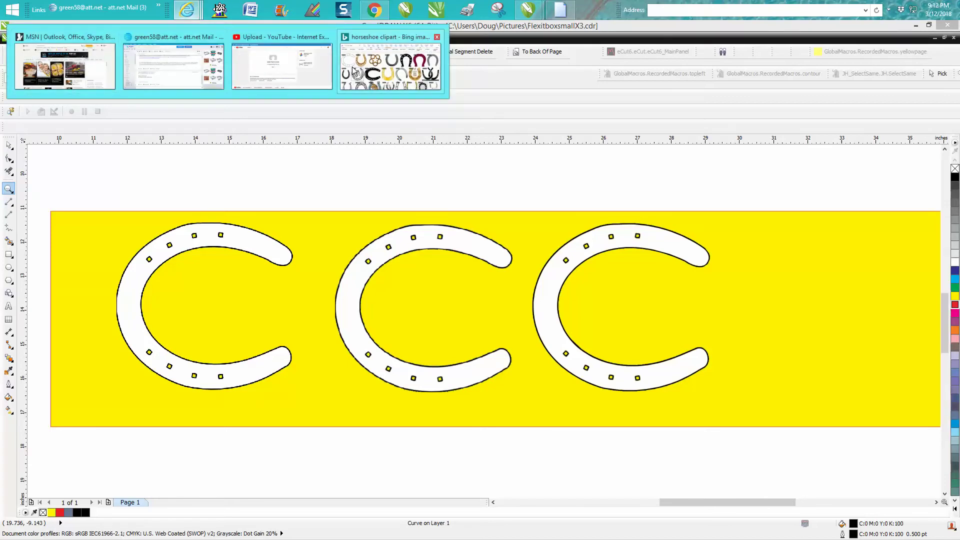
left_click(390, 66)
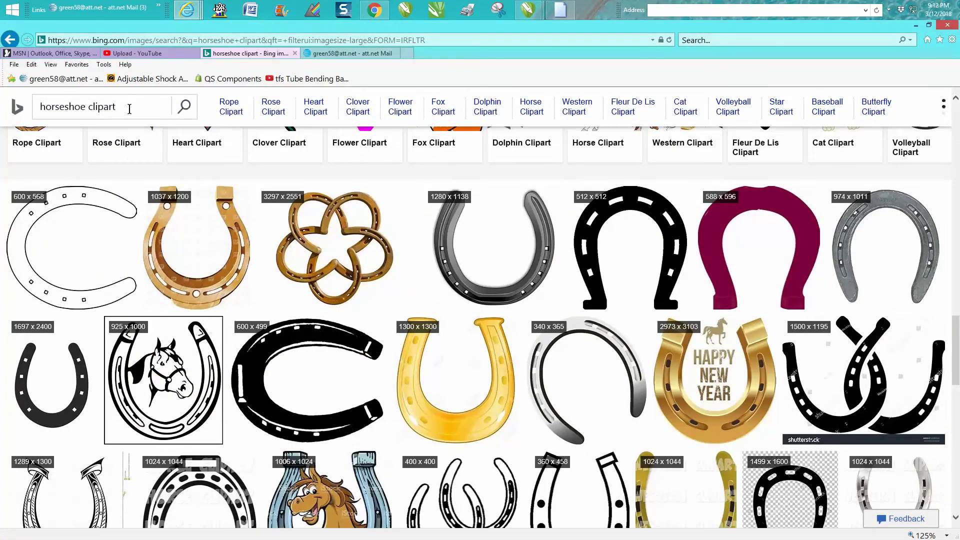
- Scroll to the top of the horseshoe clipart results and apply the Large image-size filter
scroll(173, 159, "up", 3)
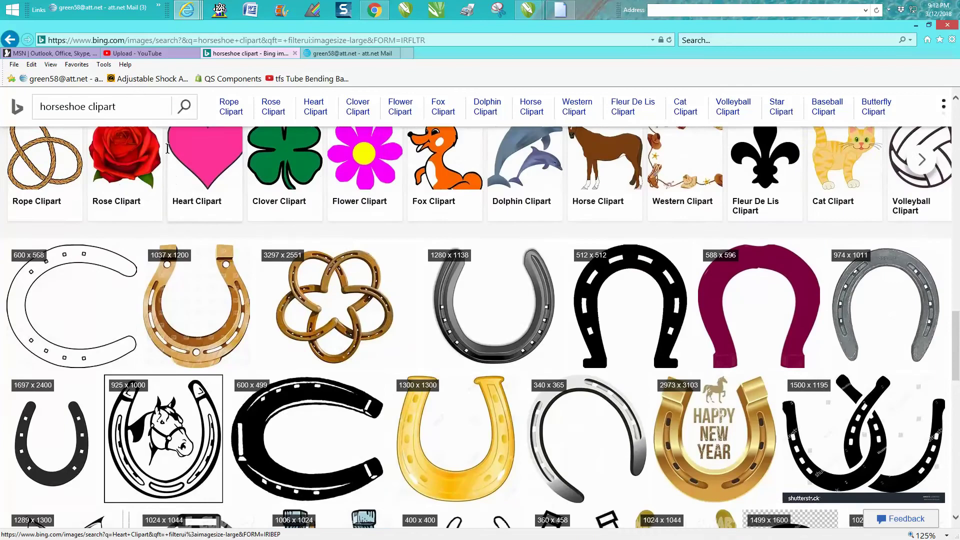
scroll(173, 158, "up", 10)
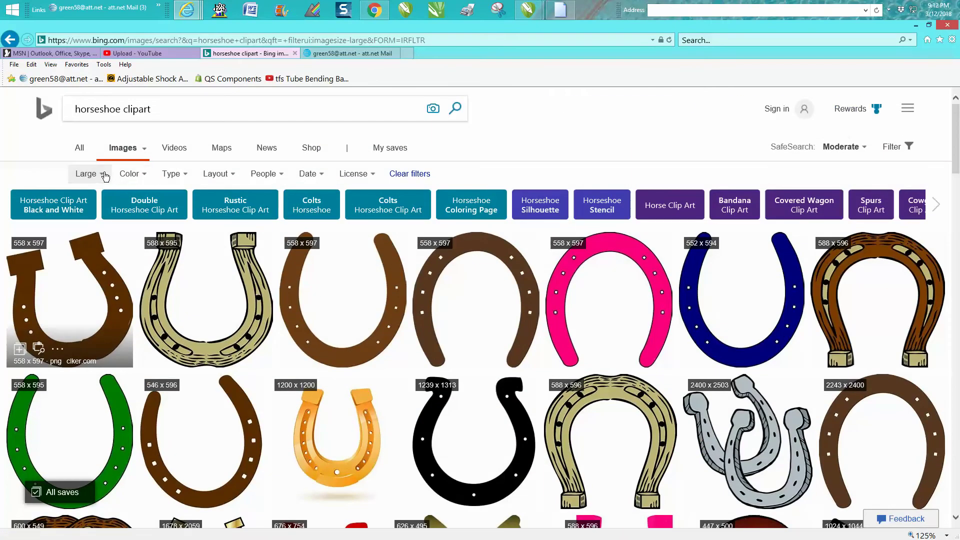
left_click(103, 174)
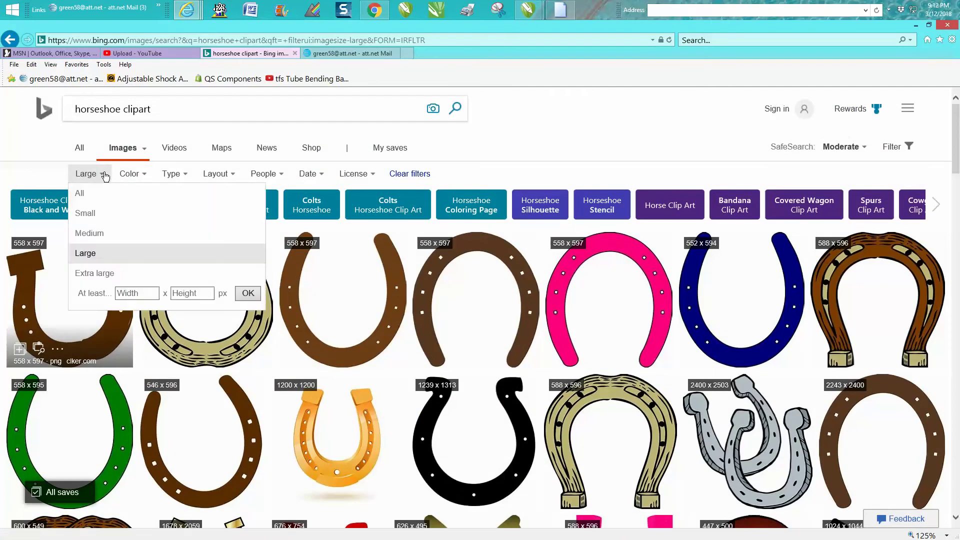
left_click(98, 254)
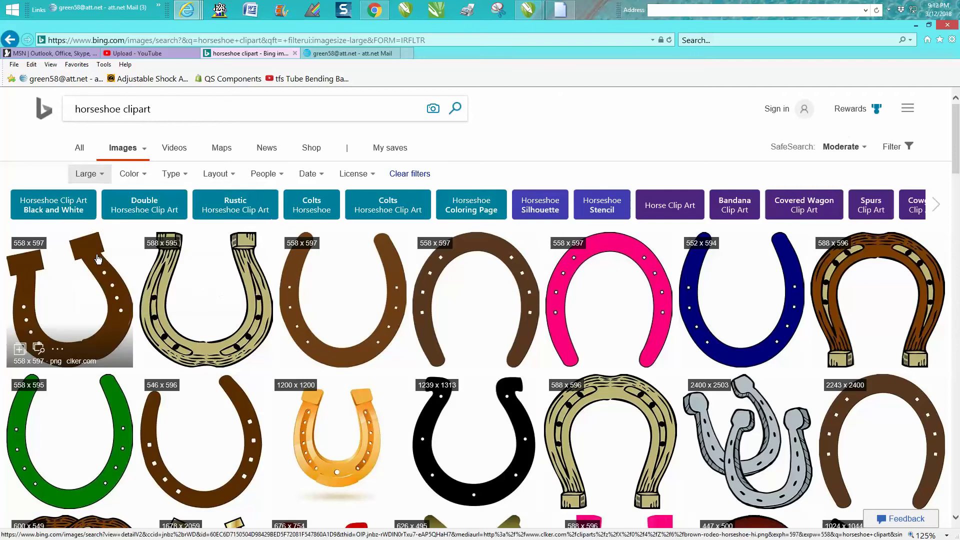
scroll(436, 243, "down", 6)
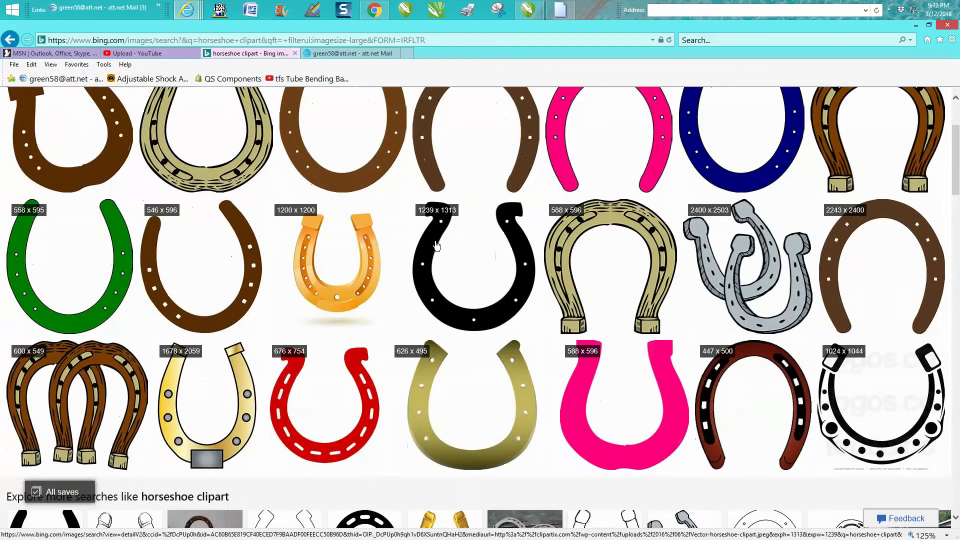
scroll(436, 245, "down", 2)
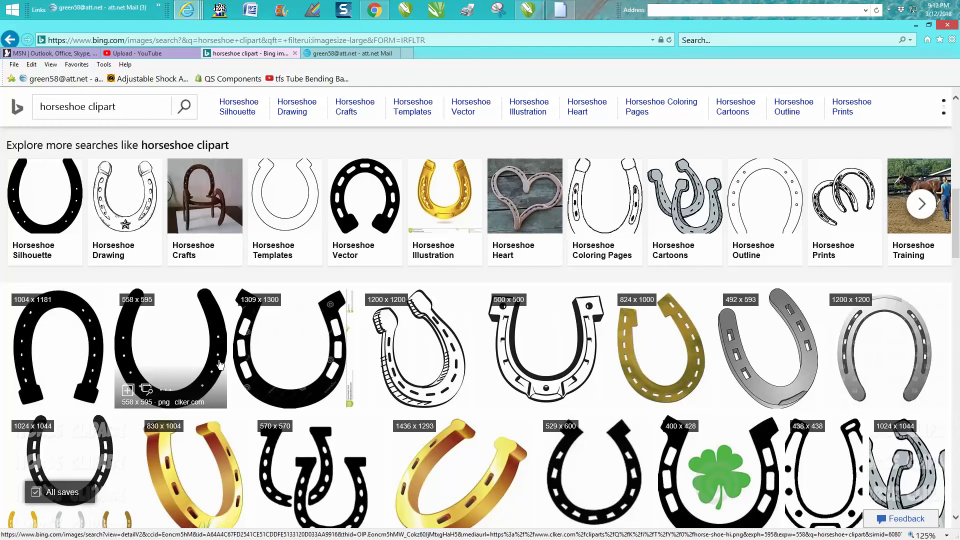
scroll(219, 364, "down", 15)
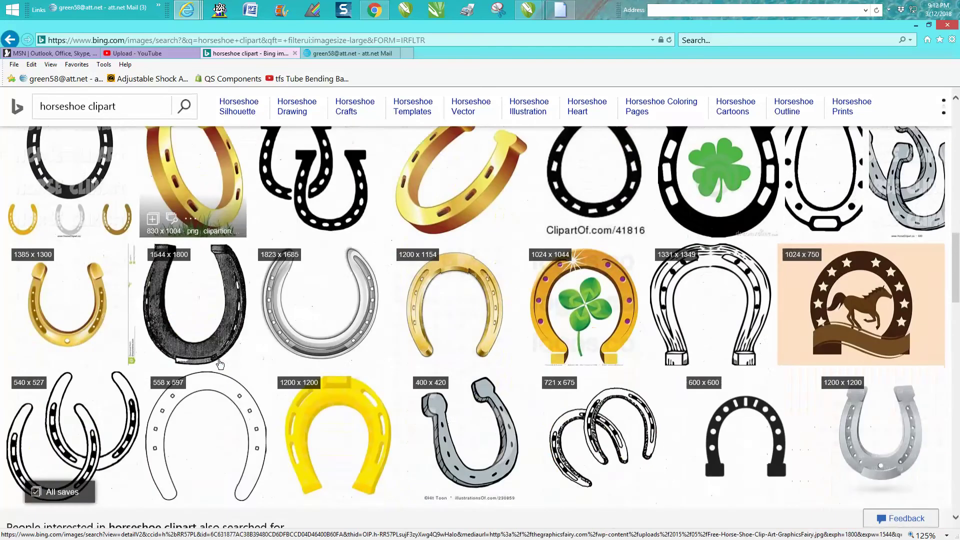
scroll(218, 359, "down", 1)
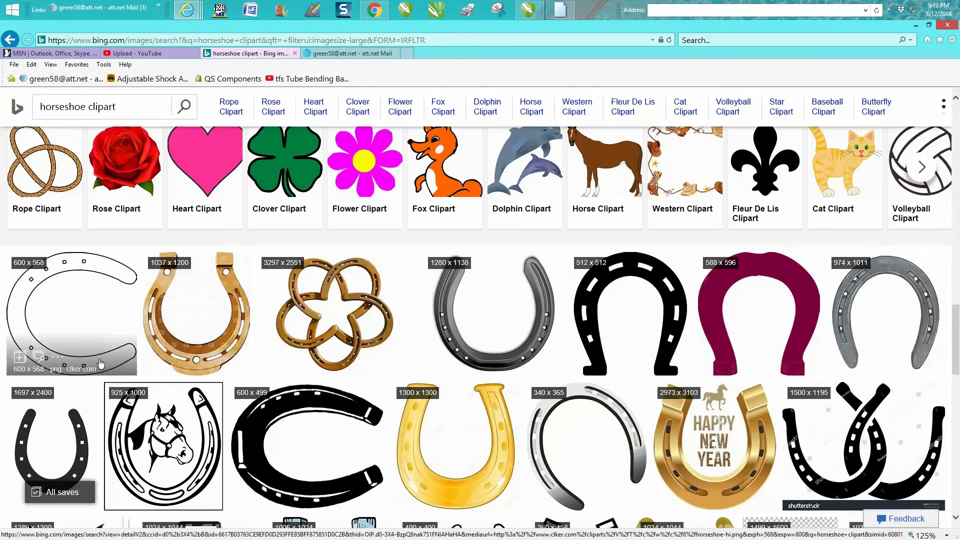
scroll(100, 362, "down", 12)
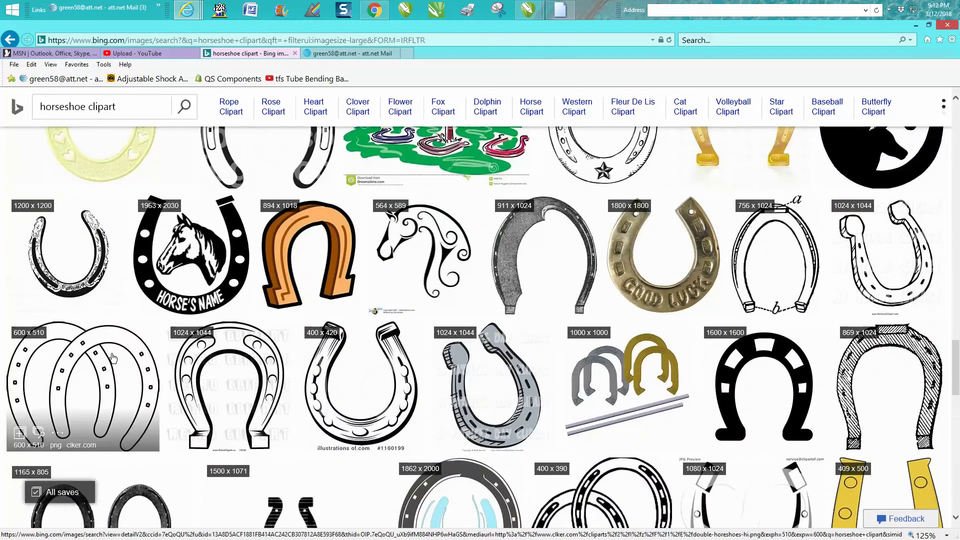
scroll(100, 358, "down", 5)
scroll(345, 379, "down", 4)
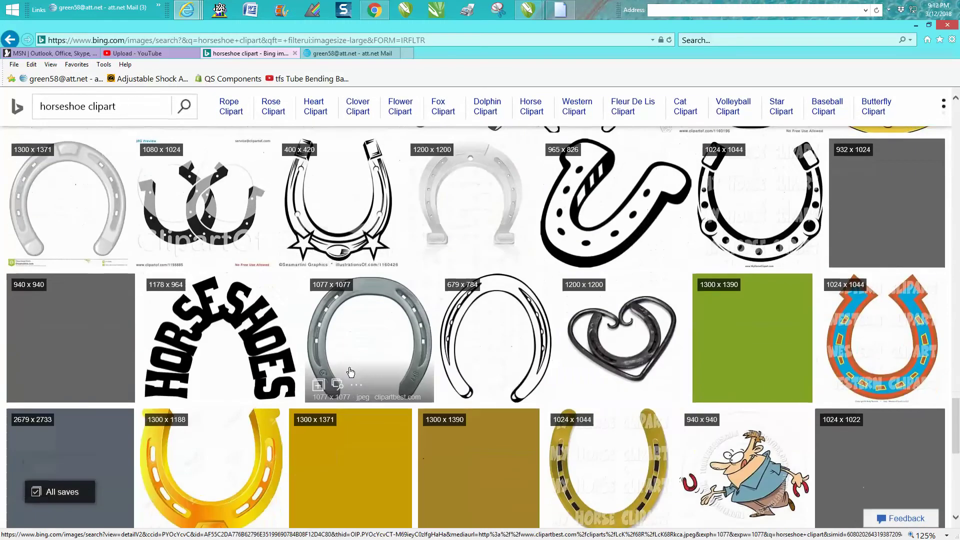
scroll(159, 366, "down", 10)
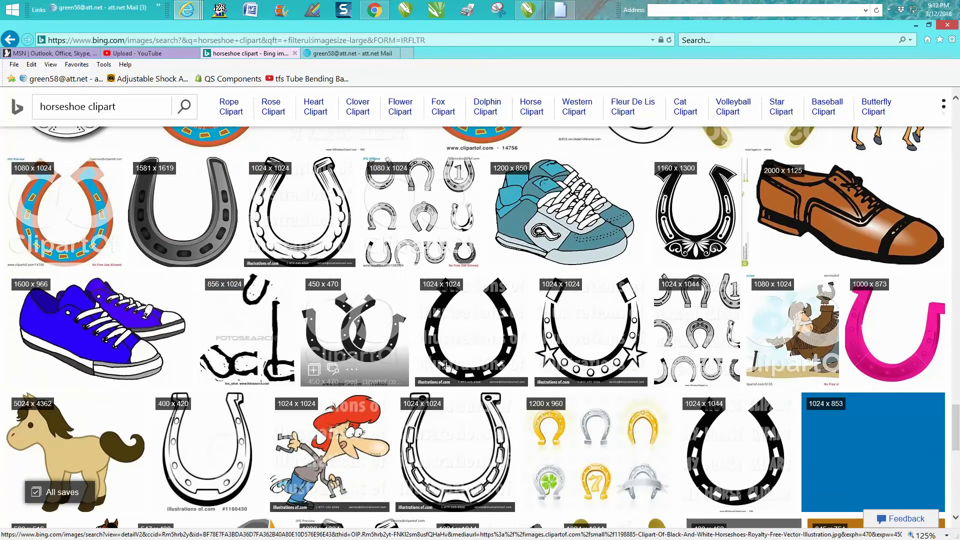
scroll(576, 306, "up", 8)
scroll(576, 306, "up", 4)
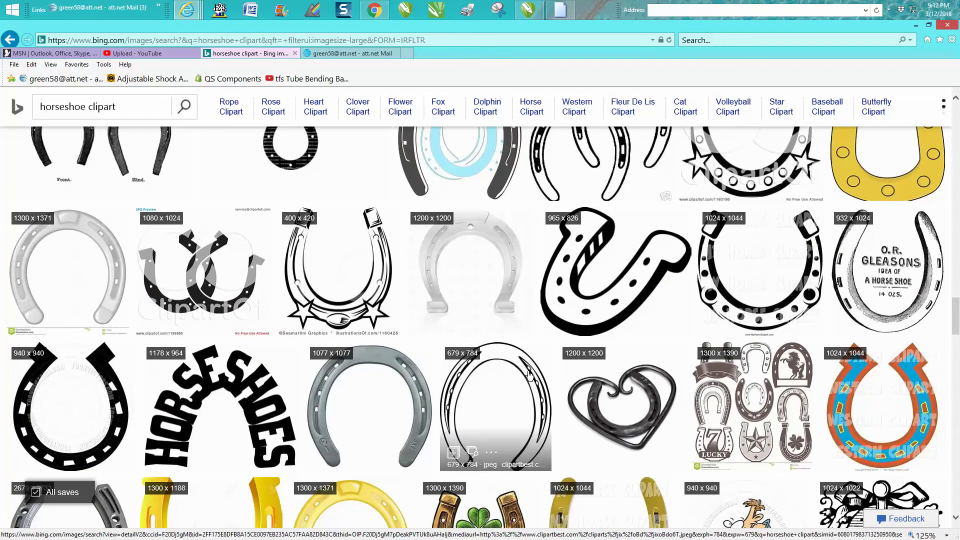
scroll(529, 373, "up", 4)
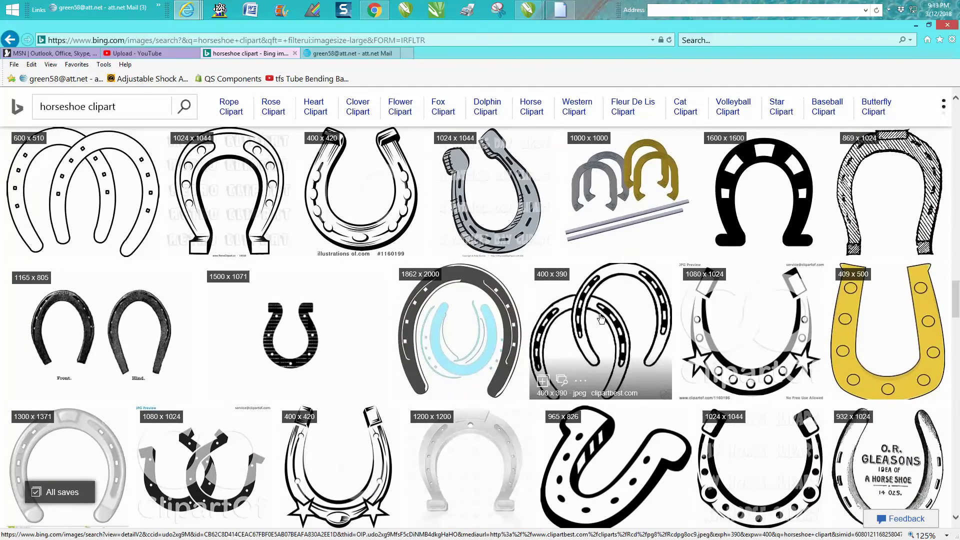
scroll(513, 290, "up", 5)
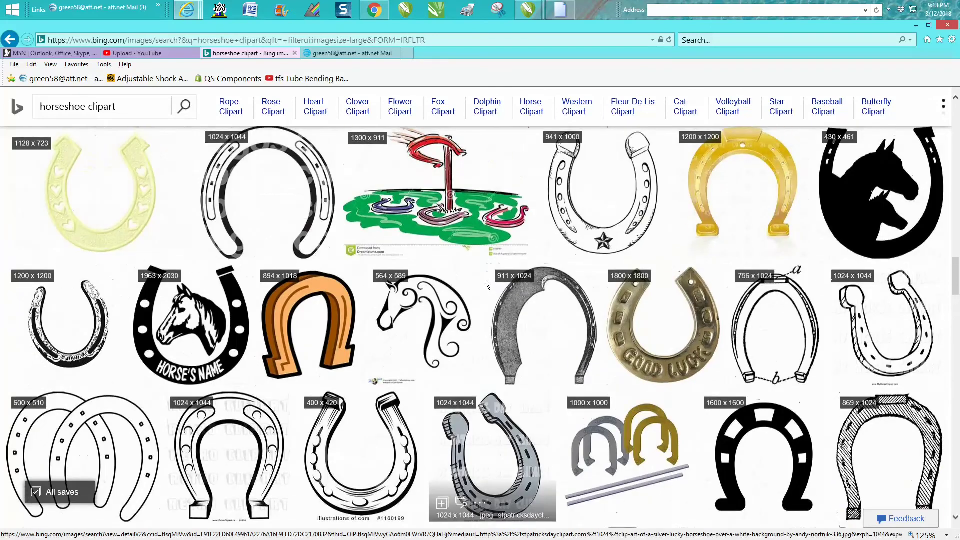
scroll(509, 284, "up", 4)
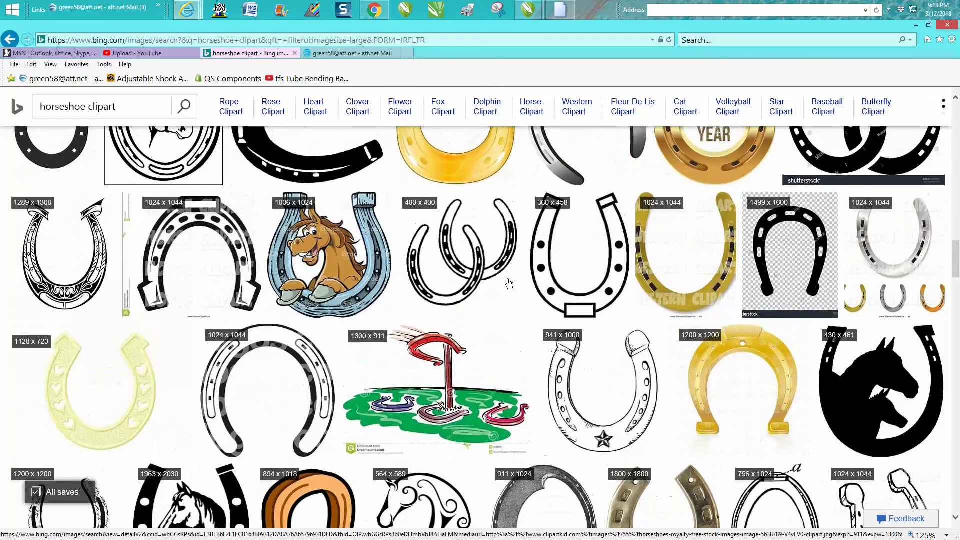
scroll(509, 284, "up", 5)
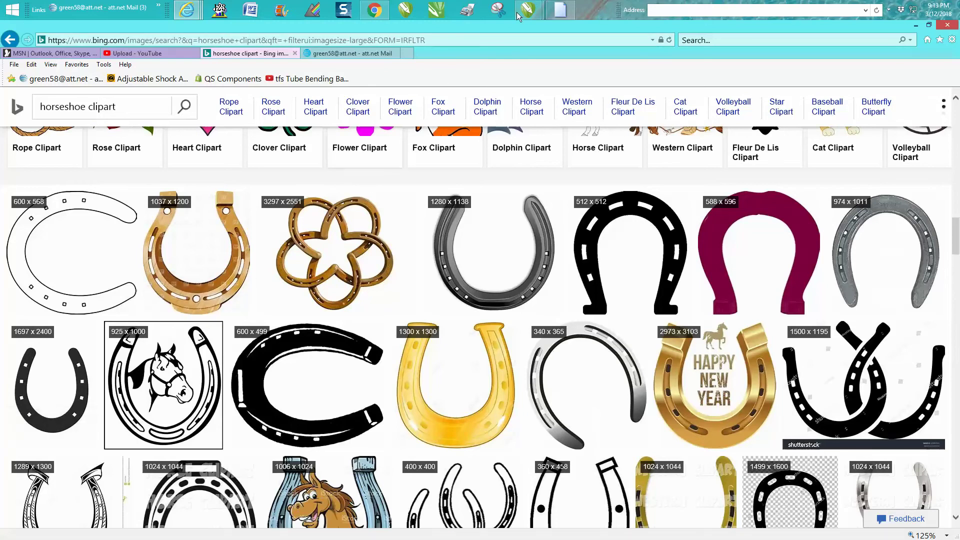
- Return to the FlexitboxsmallX3 drawing, zoom on the left horseshoe and select its bitmap
mouse_move(522, 16)
left_click(555, 88)
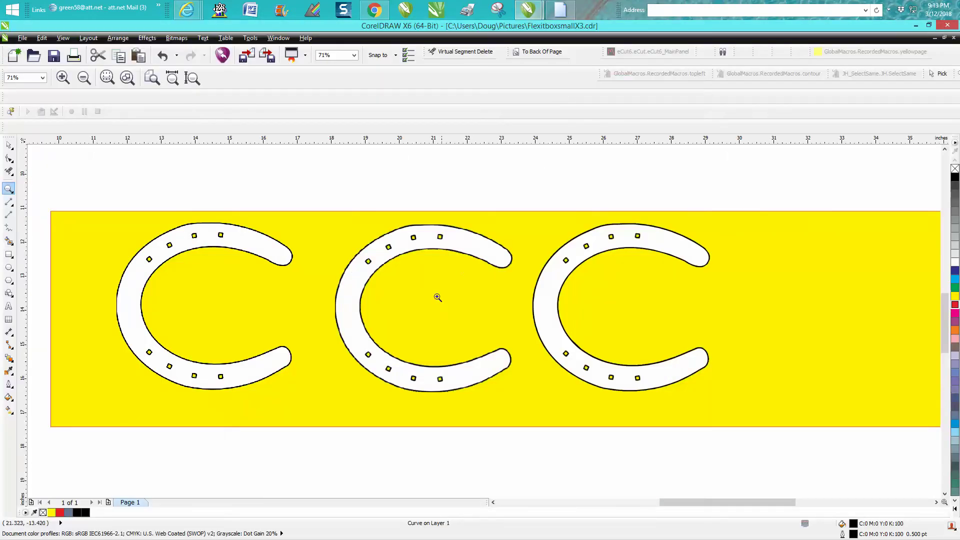
left_click_drag(174, 212, 249, 262)
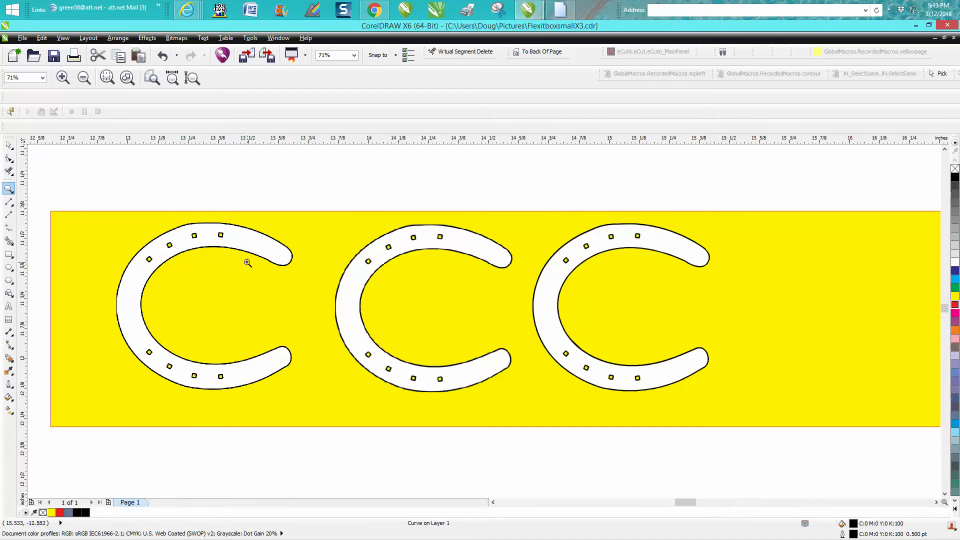
scroll(237, 255, "down", 2)
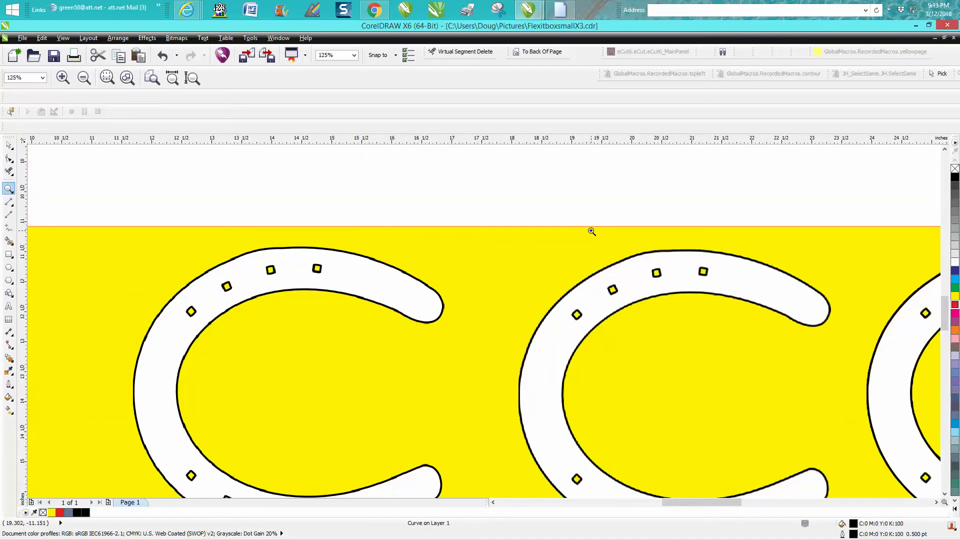
key("space")
left_click(327, 251)
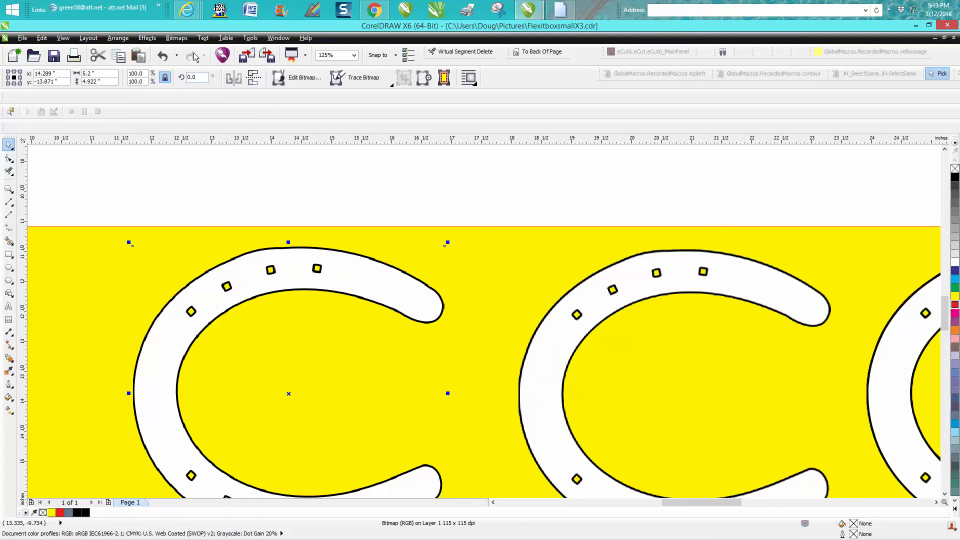
- Resample the left horseshoe bitmap from 115 to 300 dpi, then select the middle bitmap
left_click(177, 38)
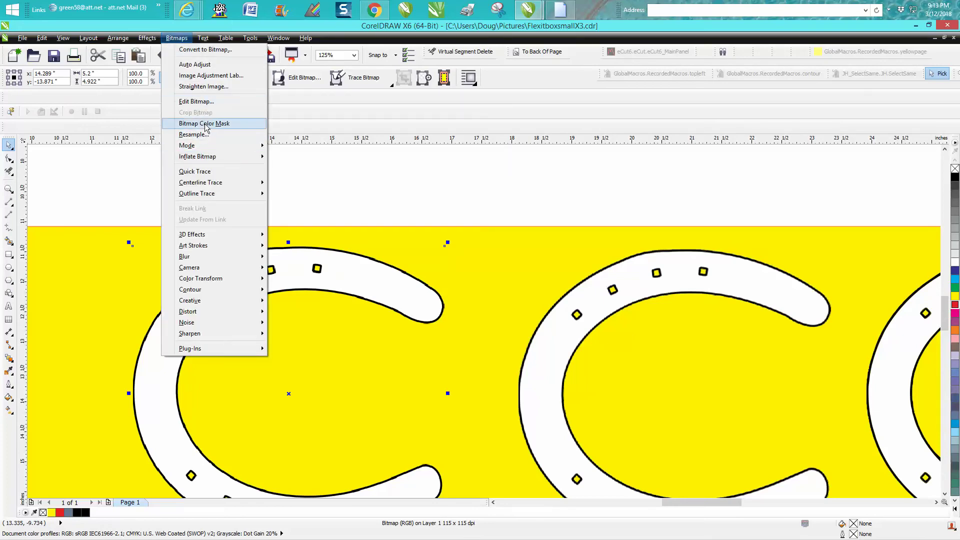
left_click(246, 135)
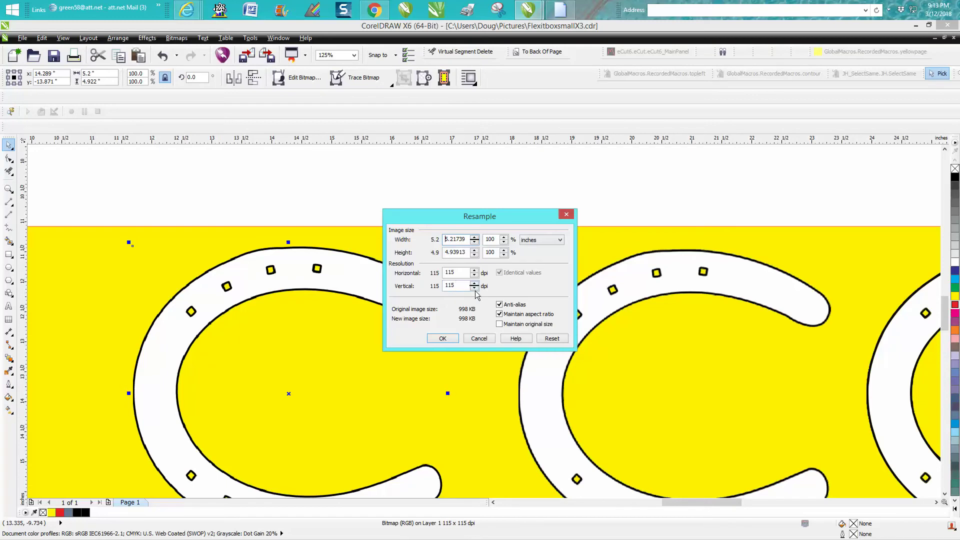
left_click_drag(456, 273, 428, 274)
type("300")
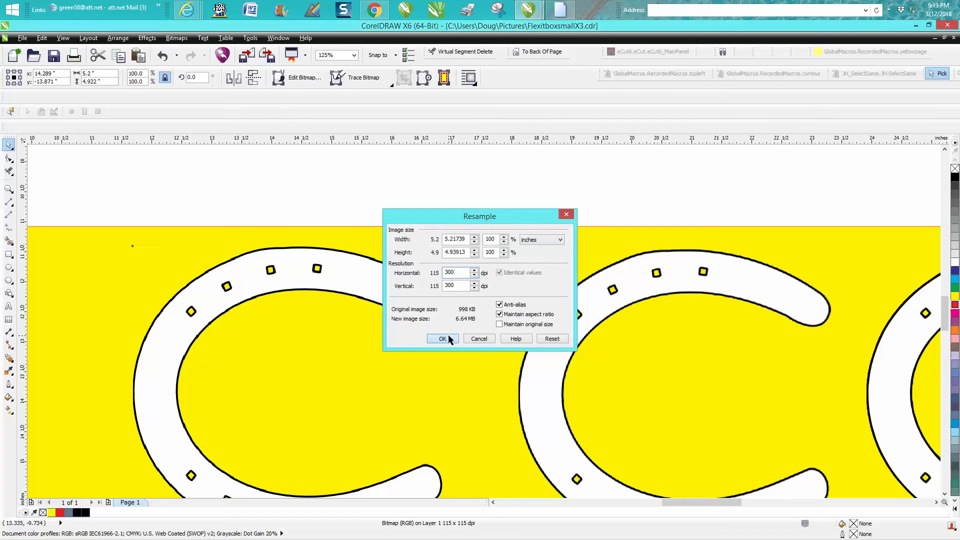
left_click(444, 339)
left_click(605, 322)
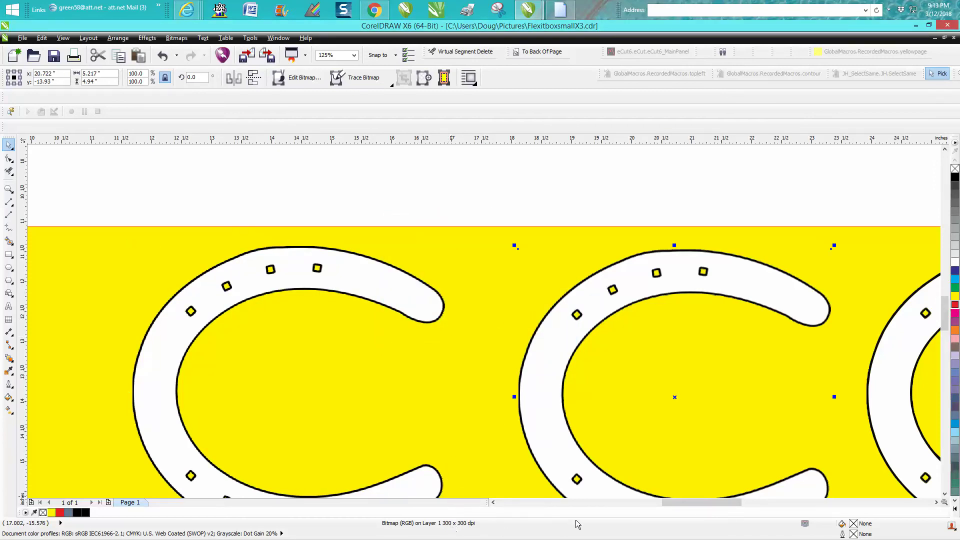
scroll(532, 421, "down", 2)
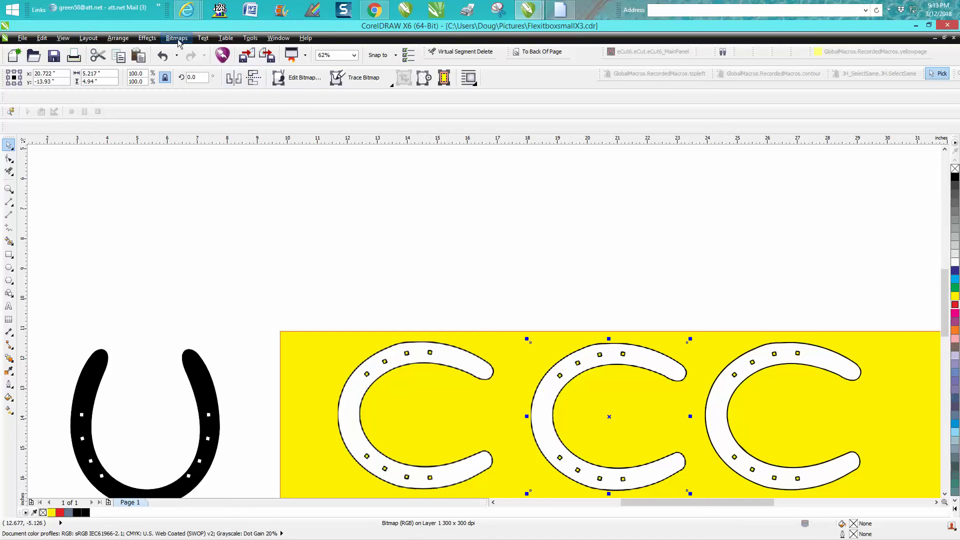
left_click(377, 82)
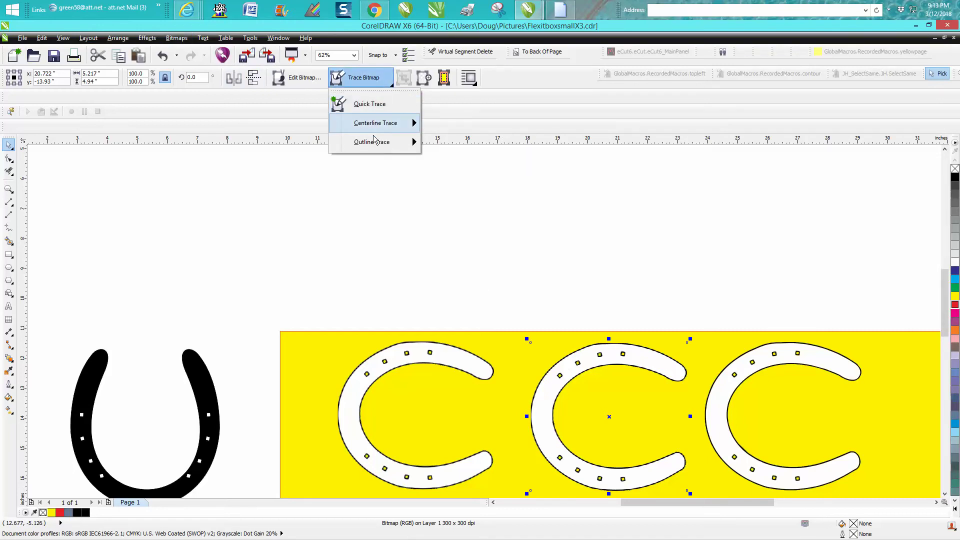
mouse_move(379, 145)
left_click(457, 146)
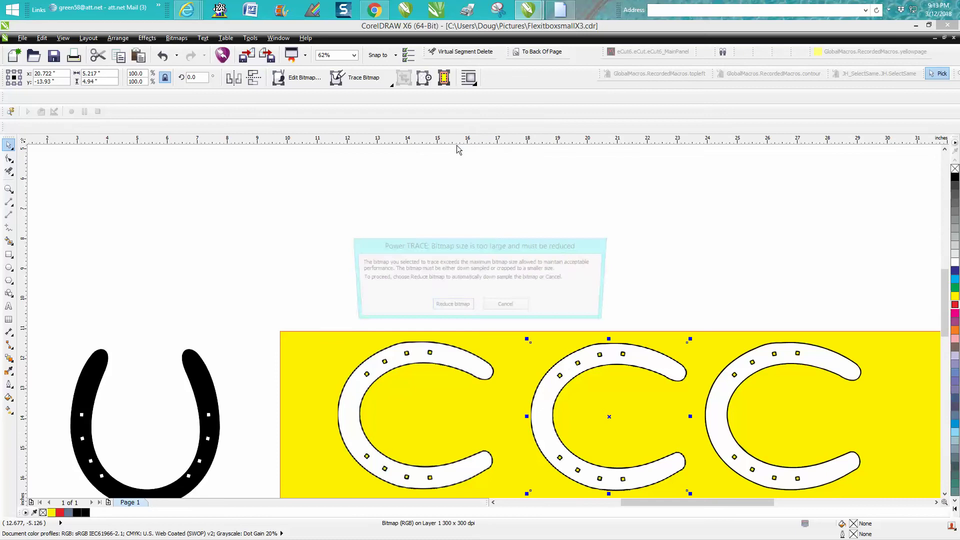
left_click(464, 310)
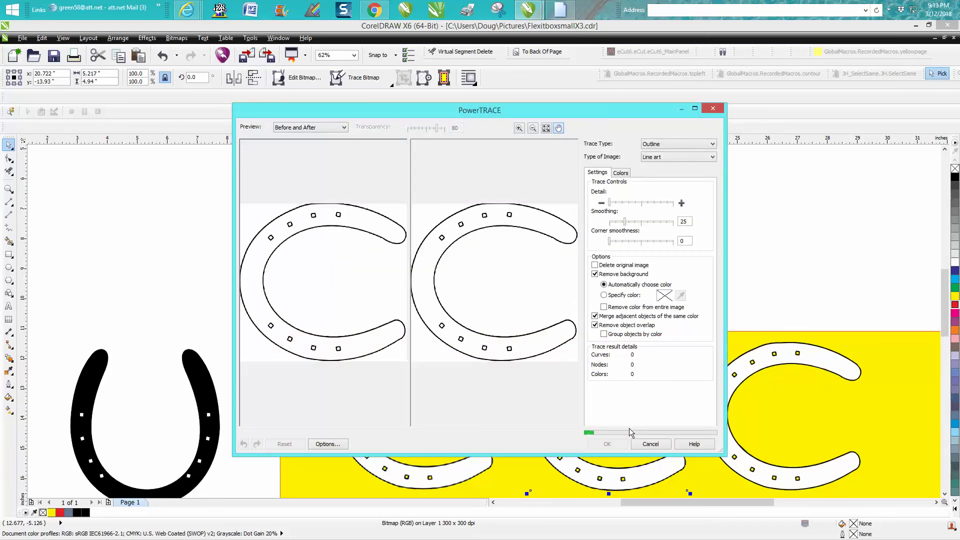
left_click(656, 443)
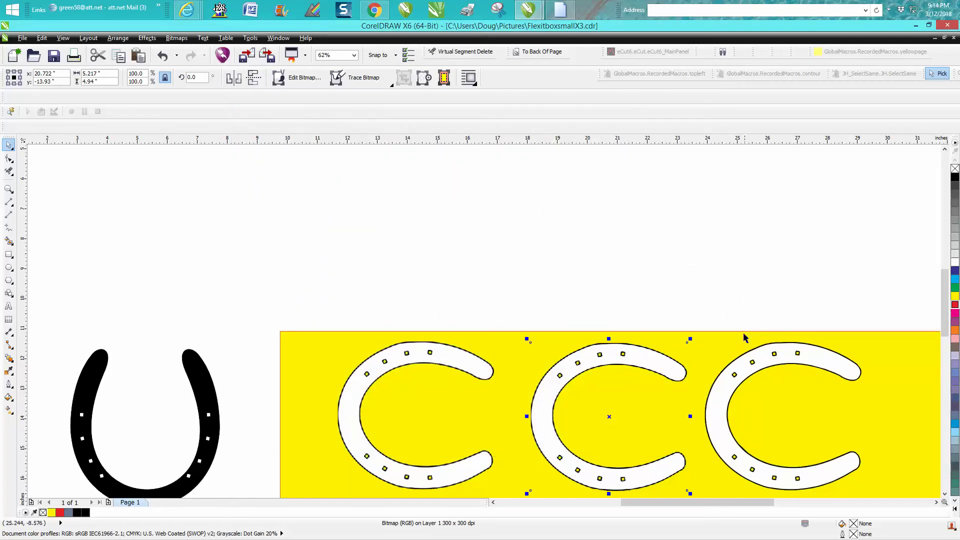
left_click_drag(732, 504, 775, 502)
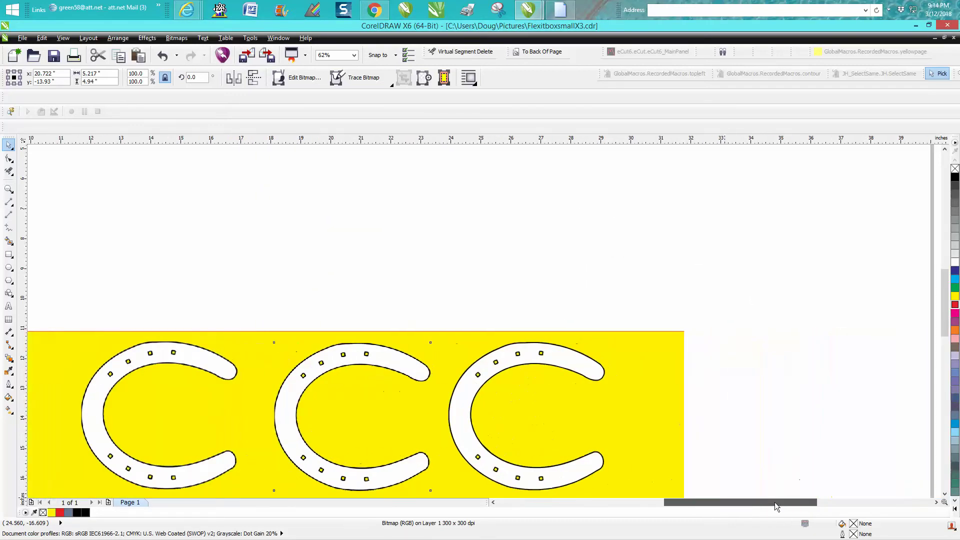
left_click(9, 189)
- Zoom in on the horseshoes and Ungroup All on the right horseshoe group
left_click_drag(447, 319, 650, 504)
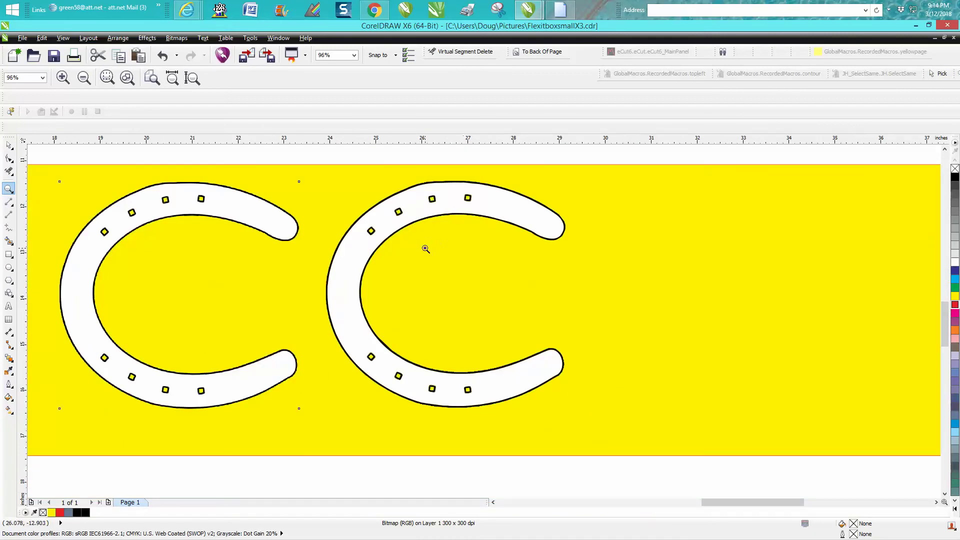
left_click(9, 145)
left_click(423, 201)
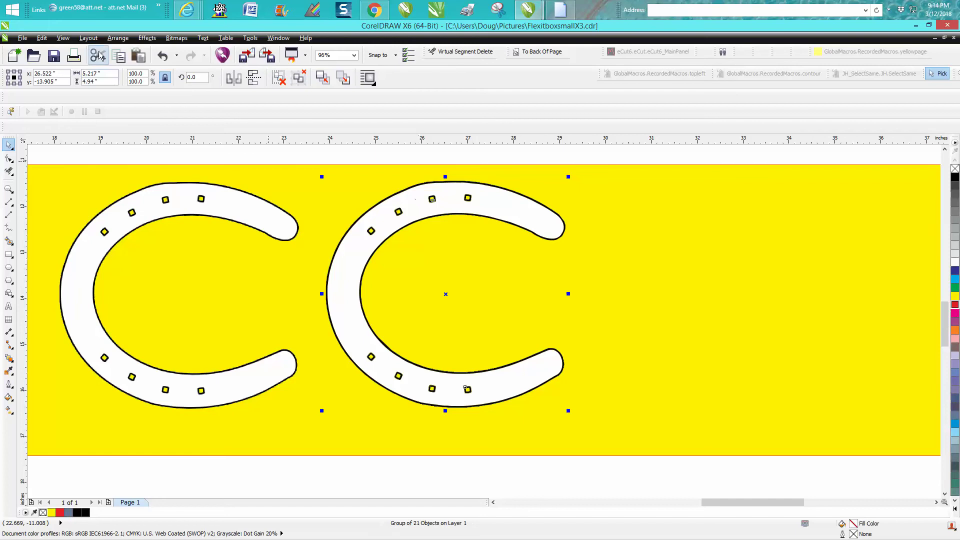
left_click(116, 38)
left_click(163, 116)
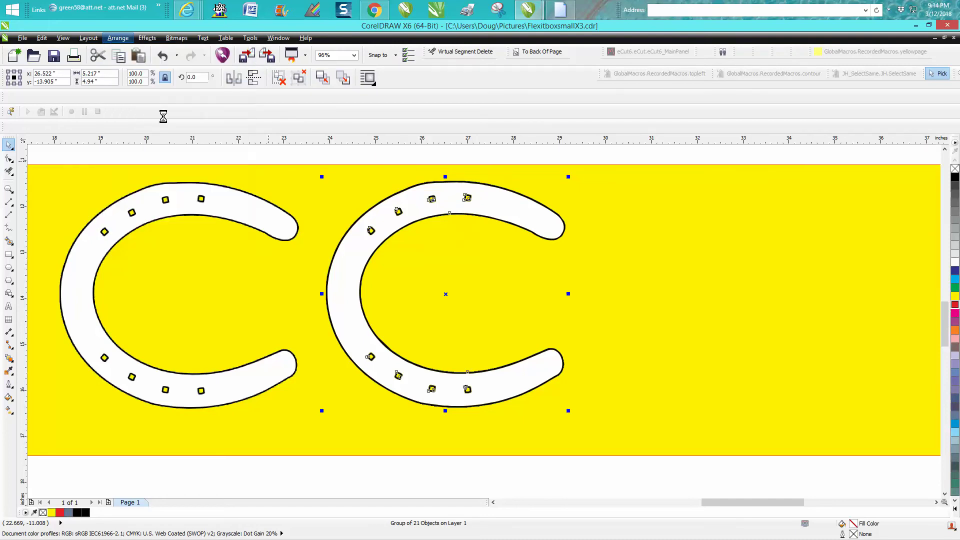
- Strip the right horseshoe body of its white fill and black outline, giving it a red outline
left_click(502, 205)
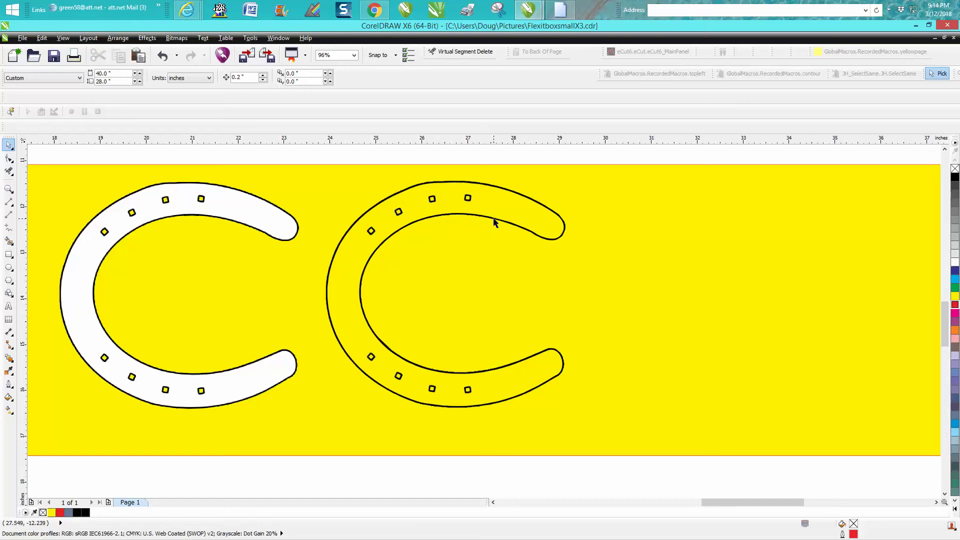
left_click(495, 220)
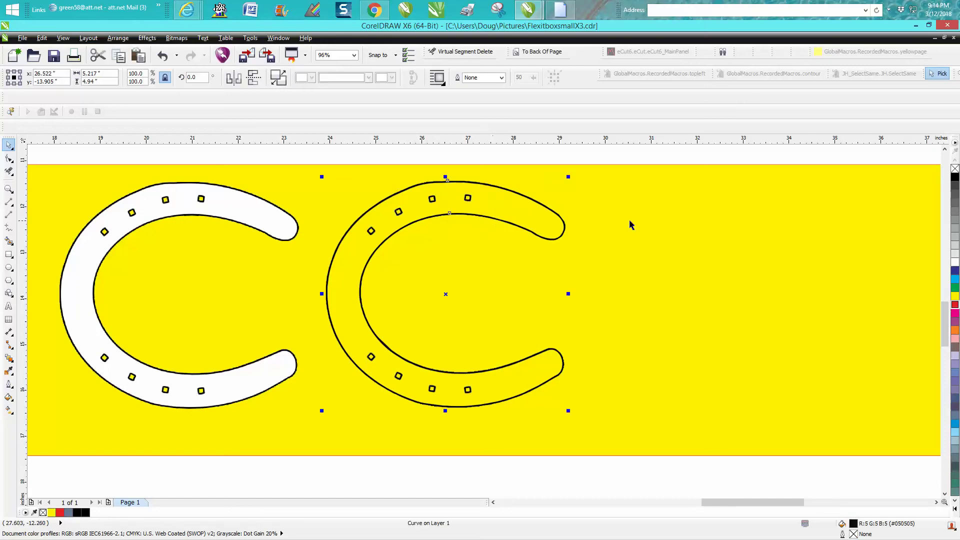
right_click(954, 170)
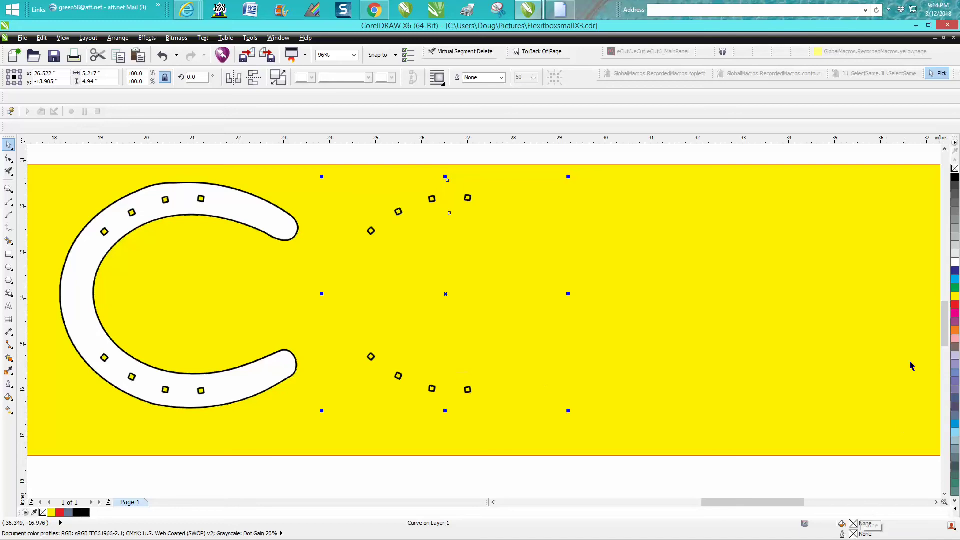
right_click(955, 306)
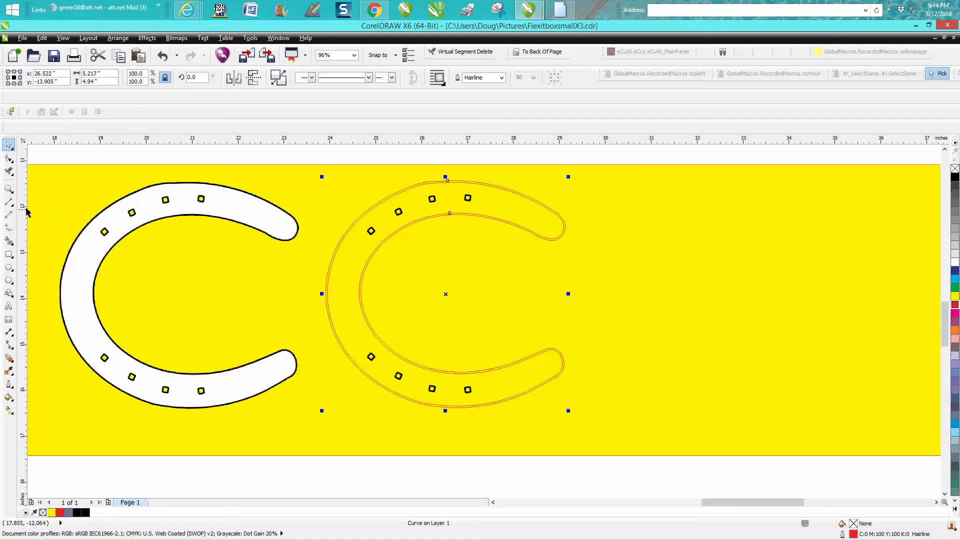
- Zoom in on the right horseshoe and select its red outline
left_click(9, 189)
left_click_drag(361, 176, 632, 279)
right_click(594, 270)
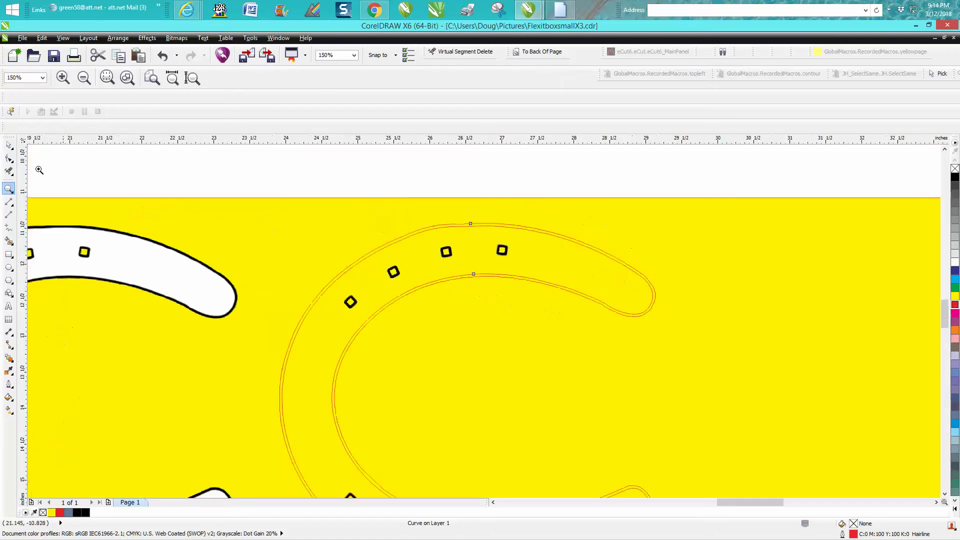
left_click(9, 145)
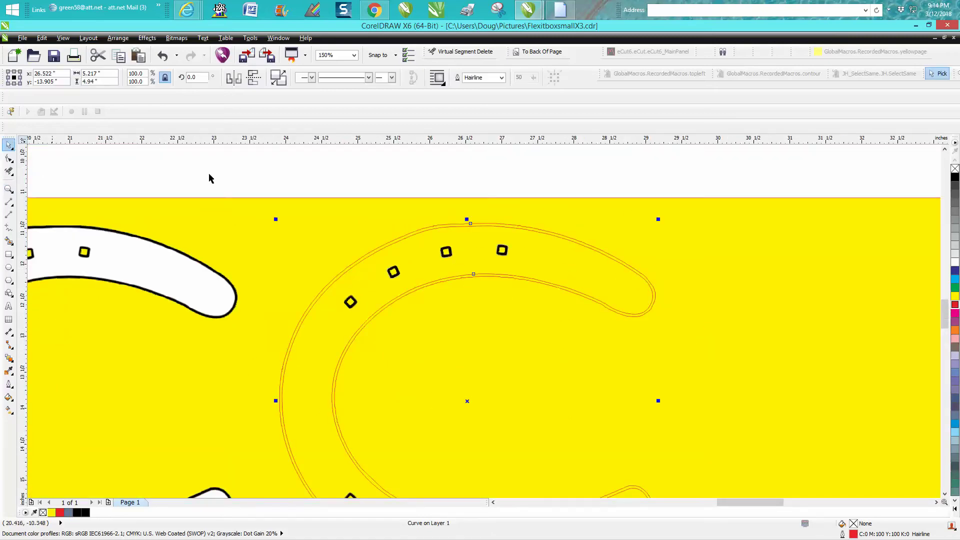
- Break the red outline curve apart and remove the duplicate outline curve
left_click(124, 41)
mouse_move(129, 86)
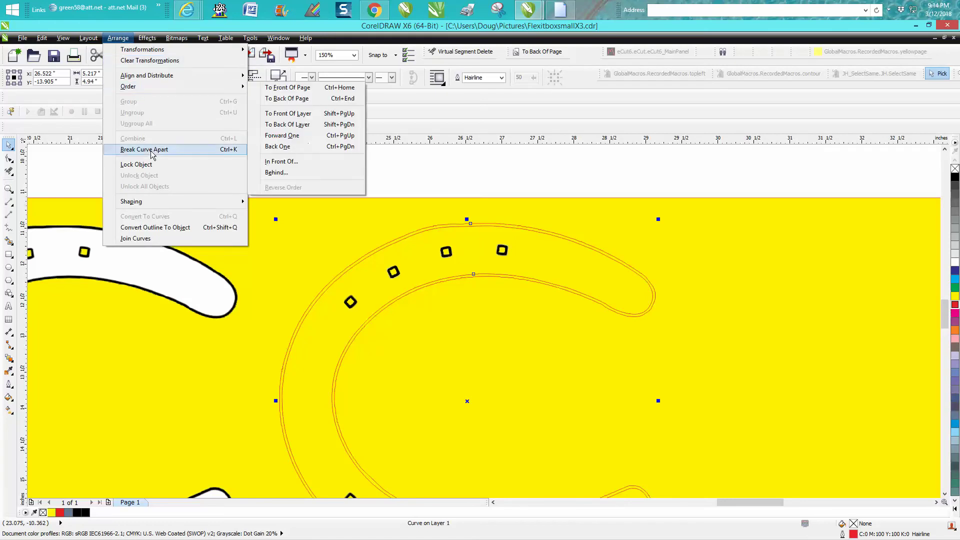
left_click(272, 173)
left_click(363, 172)
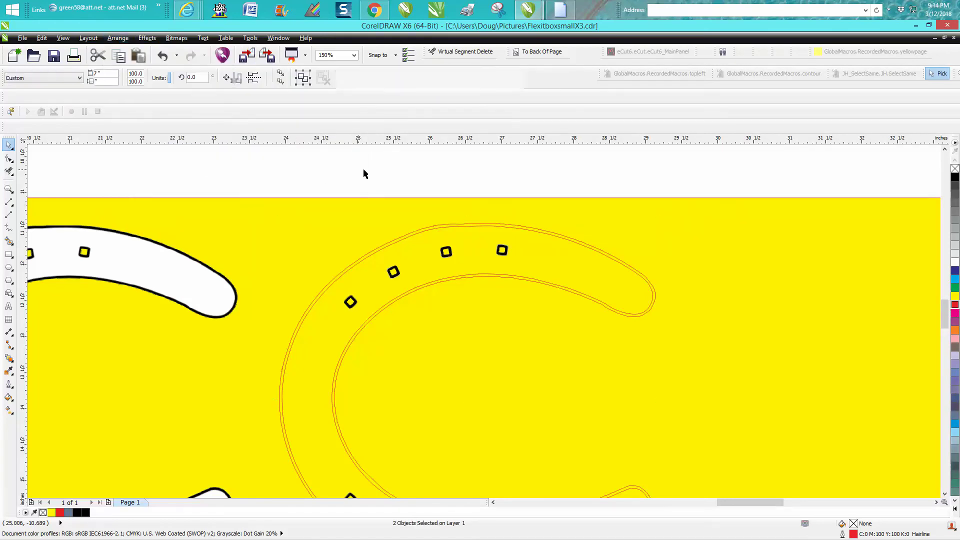
left_click(488, 229)
key("Escape")
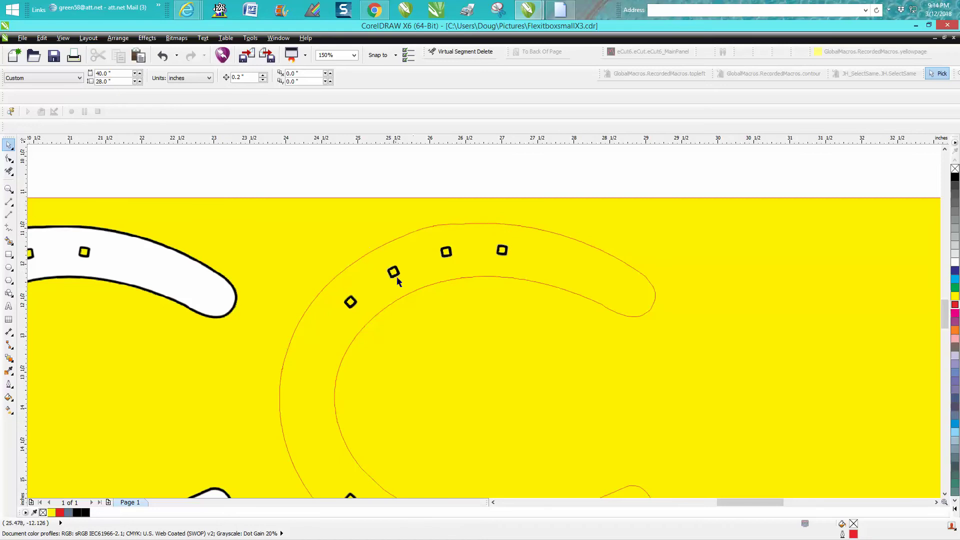
- Select all nodes of the right horseshoe's red outline and reduce them from 681 to 58
scroll(396, 279, "down", 2)
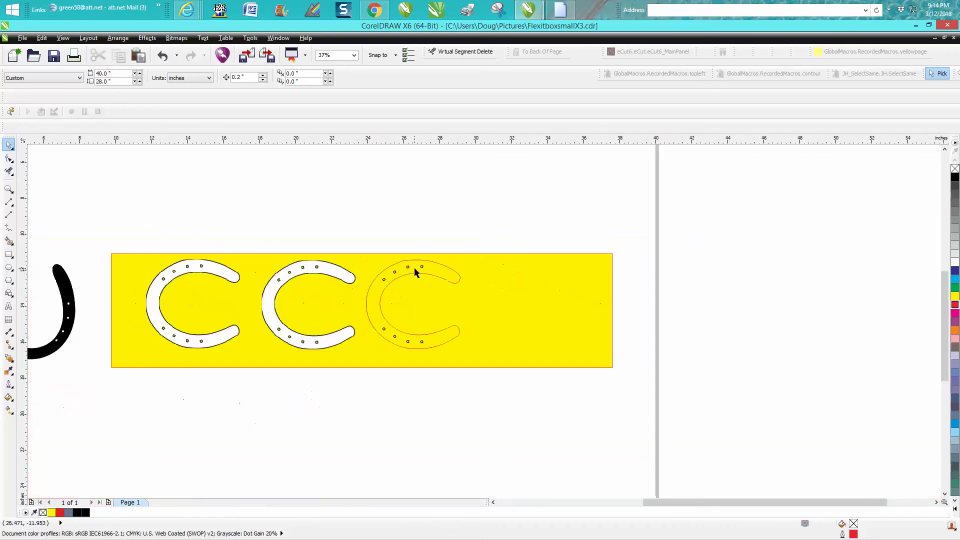
left_click(9, 189)
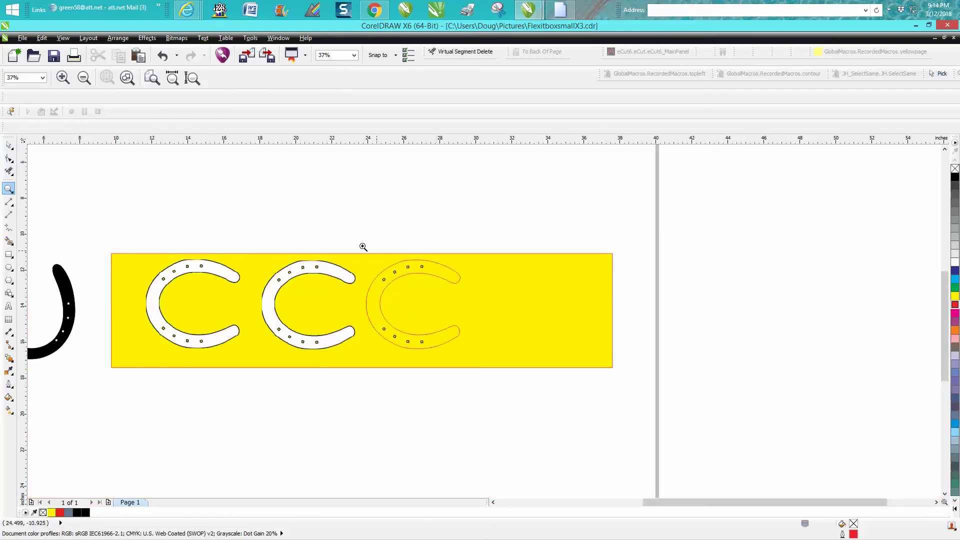
left_click_drag(361, 245, 507, 379)
key("F10")
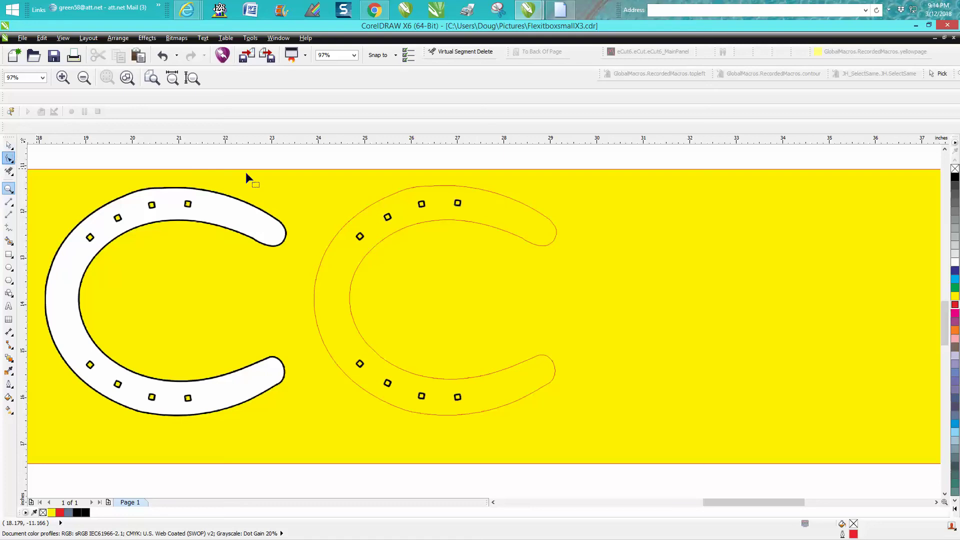
left_click(418, 186)
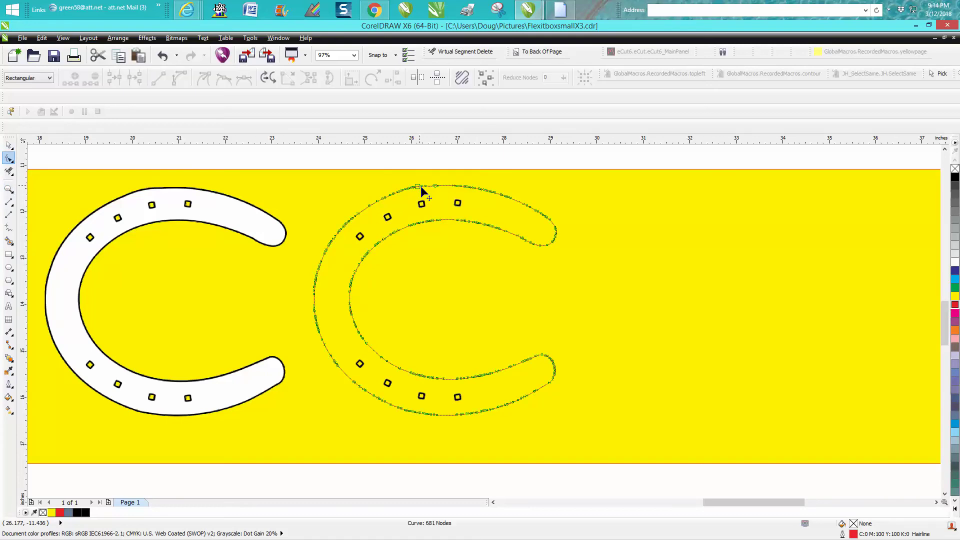
left_click_drag(305, 175, 594, 447)
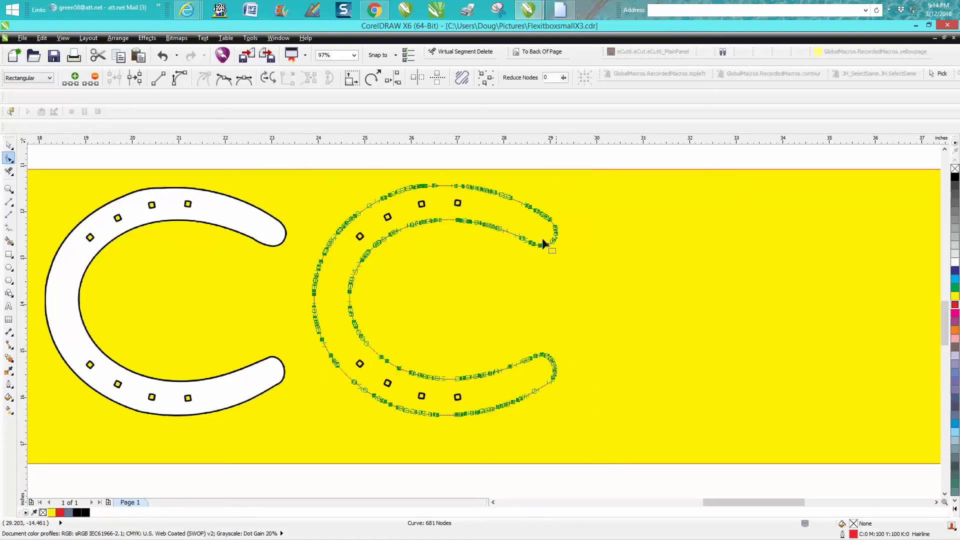
double_click(549, 79)
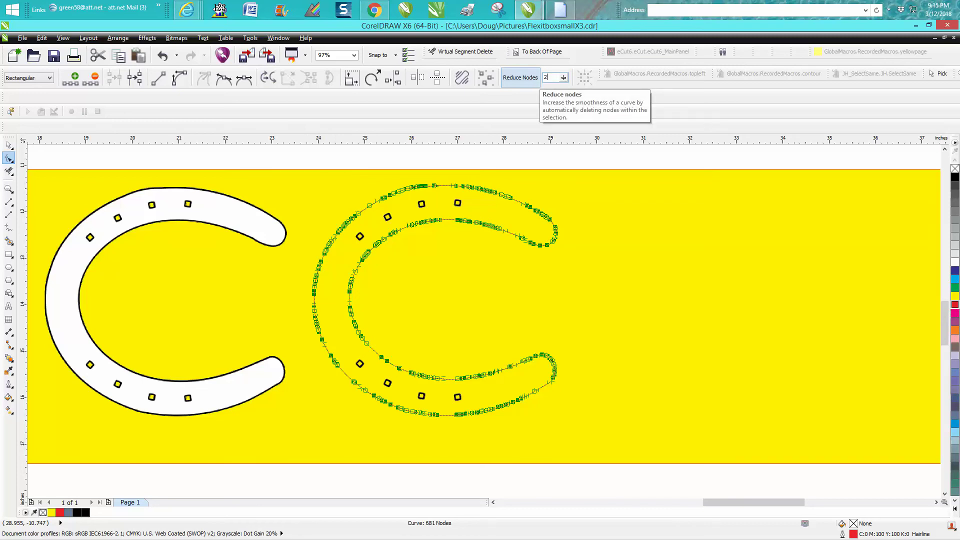
left_click(535, 82)
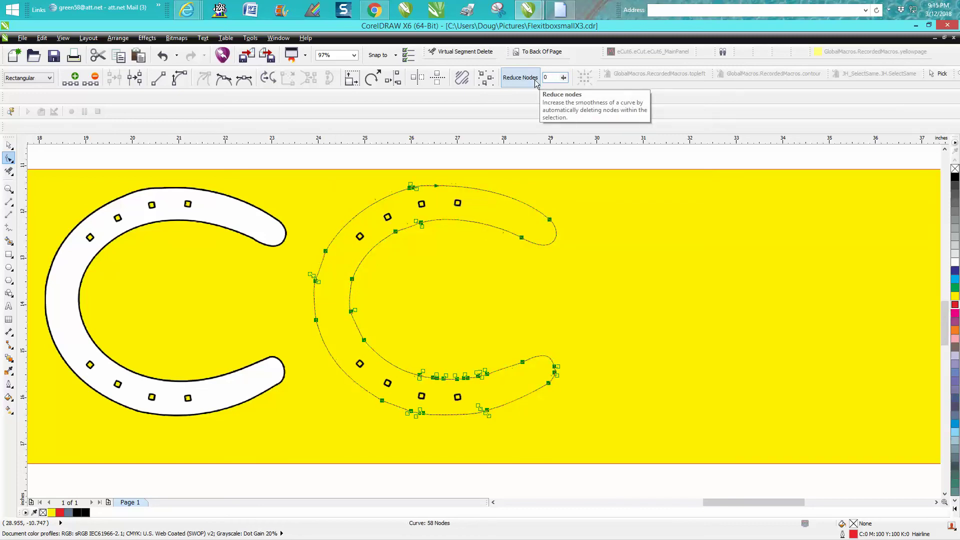
left_click(584, 267)
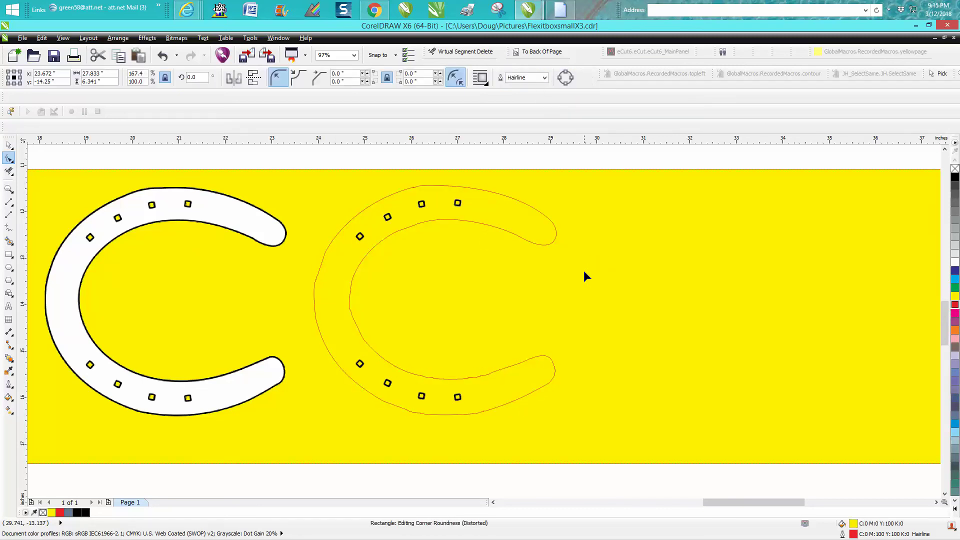
left_click(8, 189)
- Delete clusters of excess nodes along the top outer and inner edges of the right horseshoe
left_click_drag(329, 179, 573, 275)
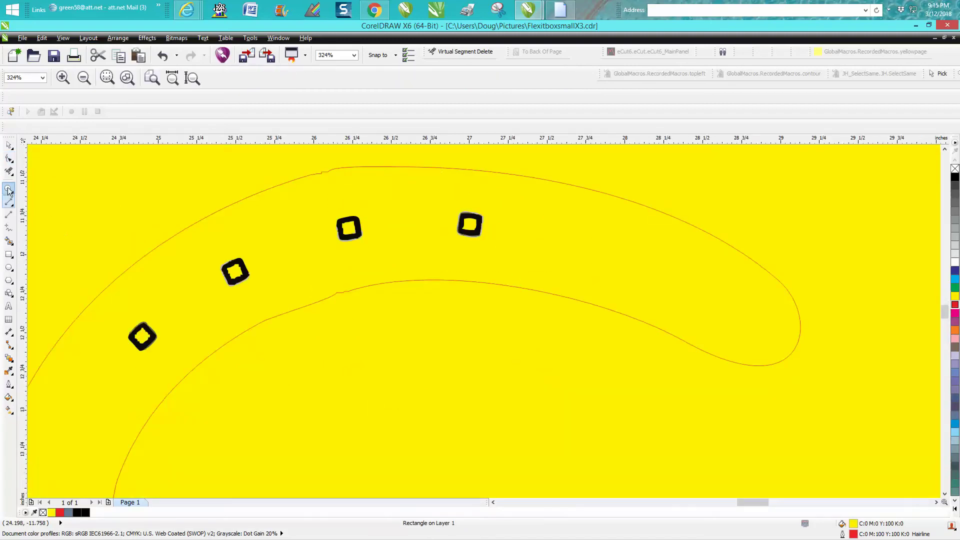
key("F10")
left_click(328, 171)
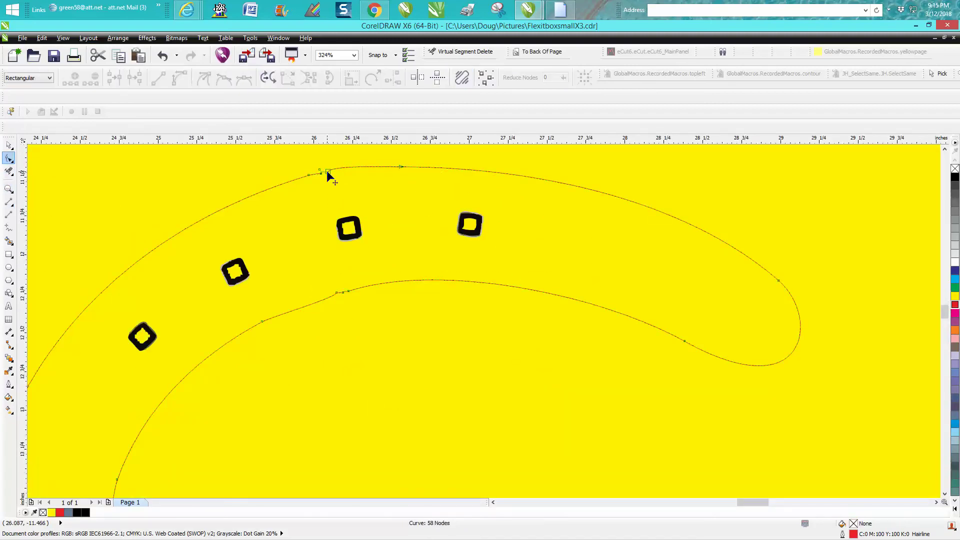
left_click_drag(408, 181, 407, 181)
key("Delete")
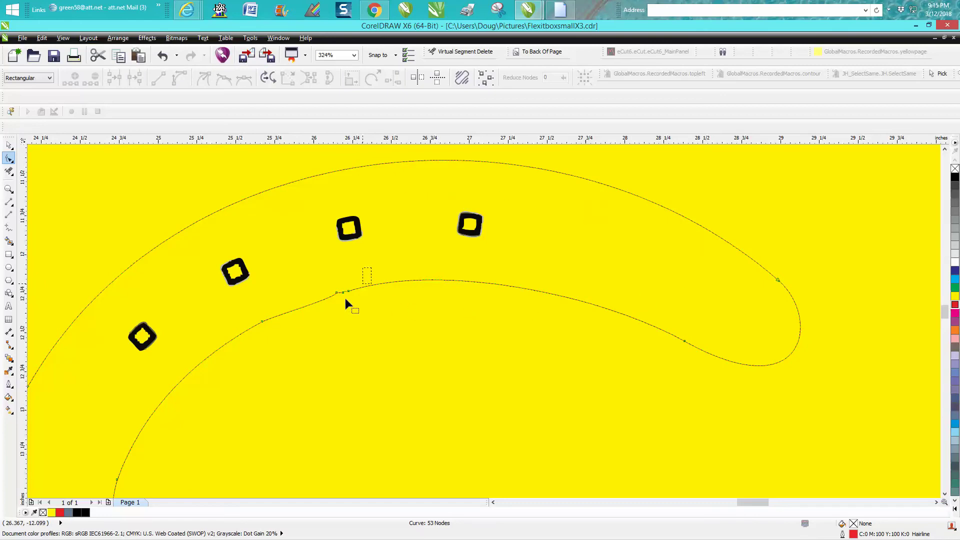
left_click_drag(346, 299, 317, 319)
key("Delete")
left_click_drag(279, 294, 258, 350)
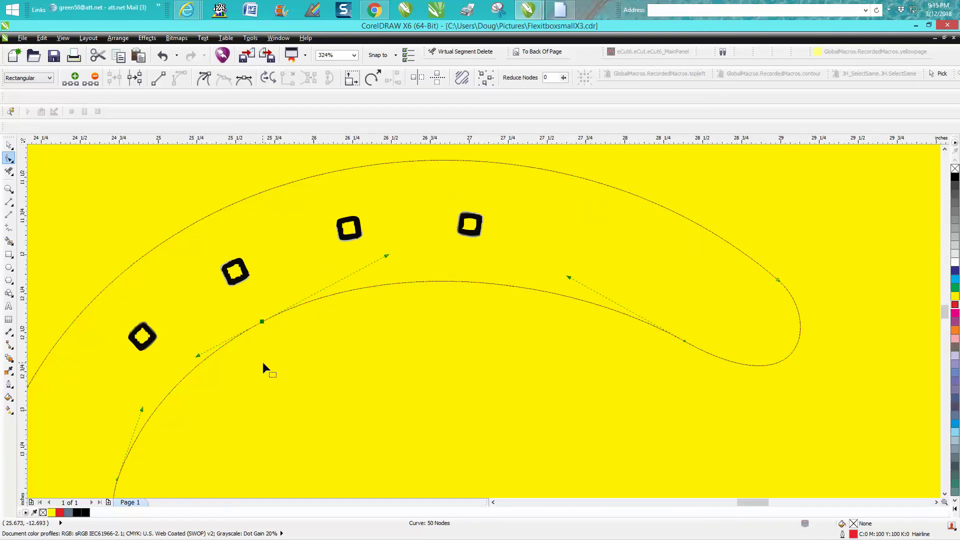
key("Delete")
scroll(344, 292, "down", 2)
left_click_drag(210, 378, 254, 407)
key("Delete")
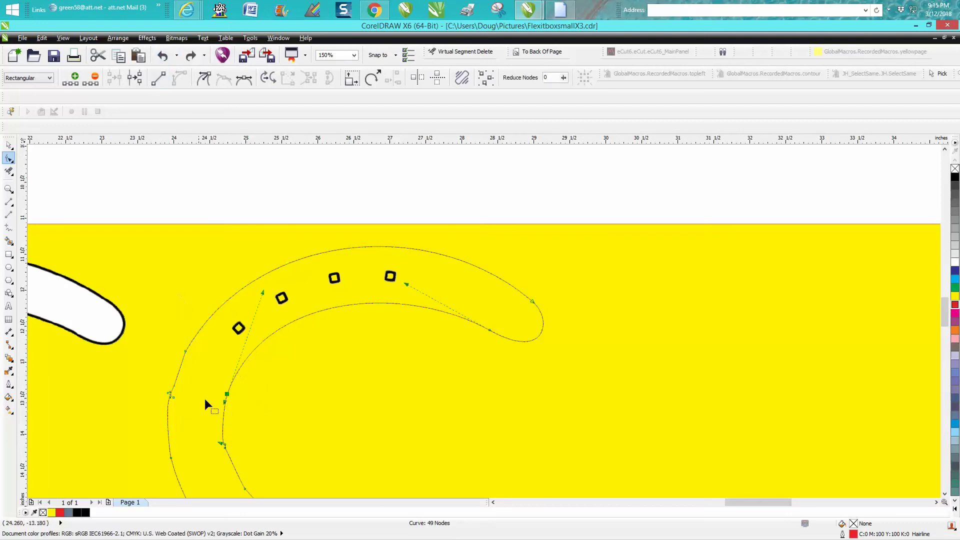
- Remove further stray nodes, undoing one mistaken outer-node deletion, leaving 43 nodes
left_click(185, 352)
key("Delete")
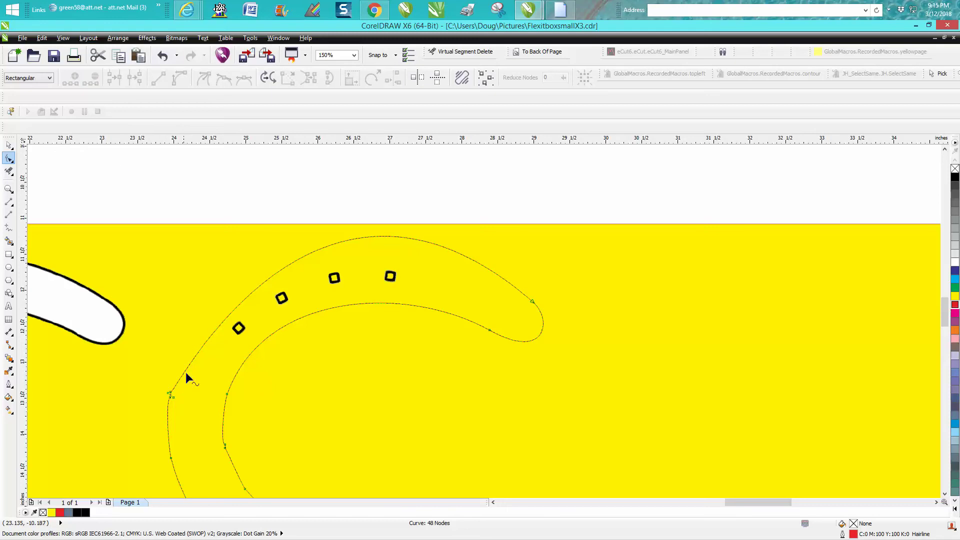
left_click(163, 56)
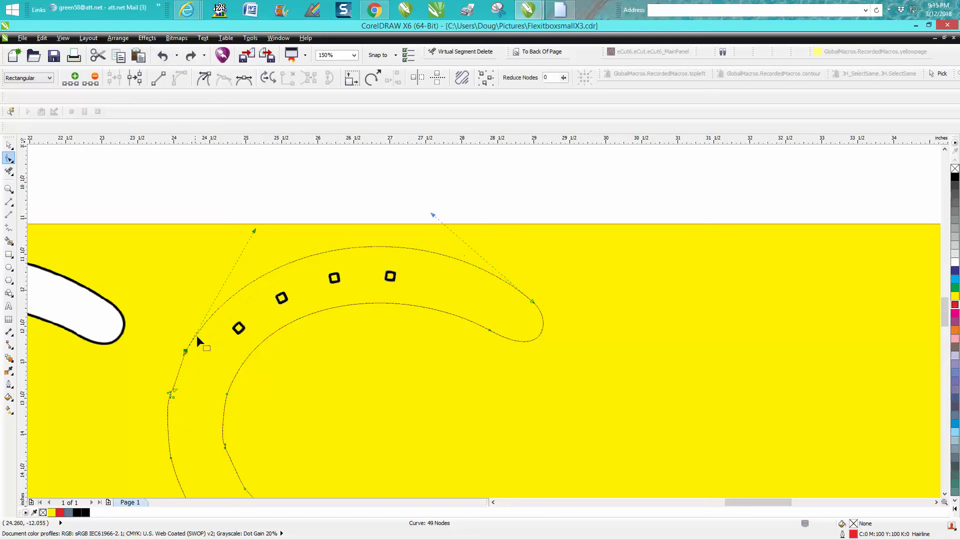
key("Delete")
scroll(220, 392, "down", 3)
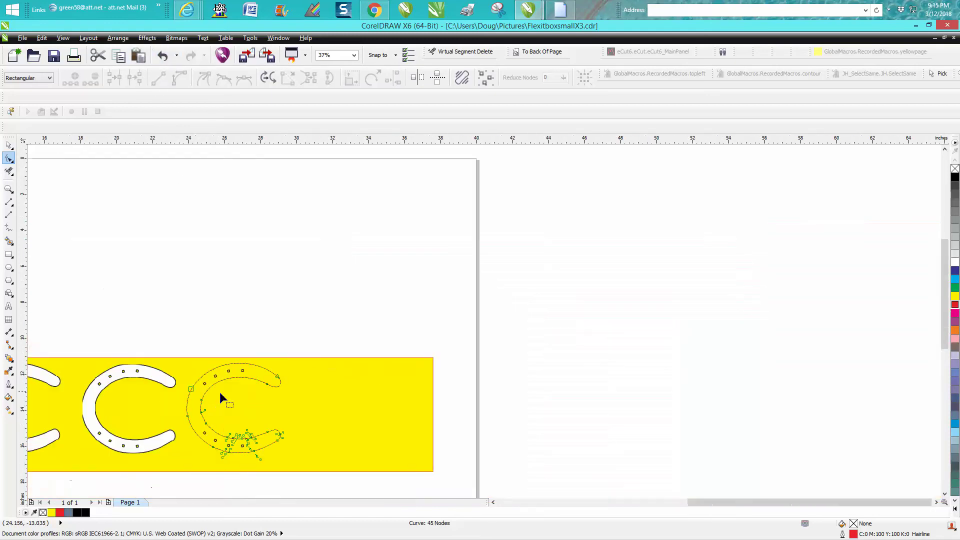
left_click(8, 189)
left_click_drag(146, 370, 281, 448)
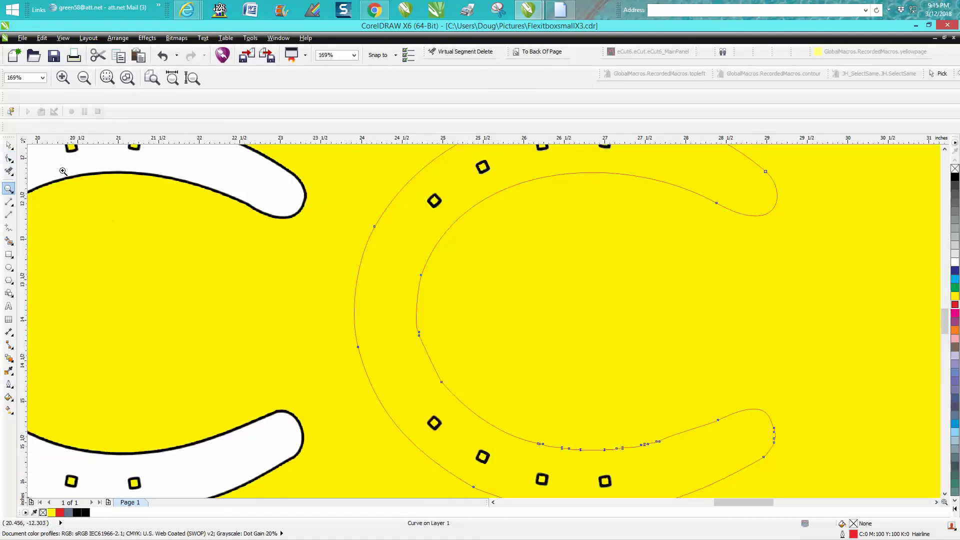
left_click(11, 160)
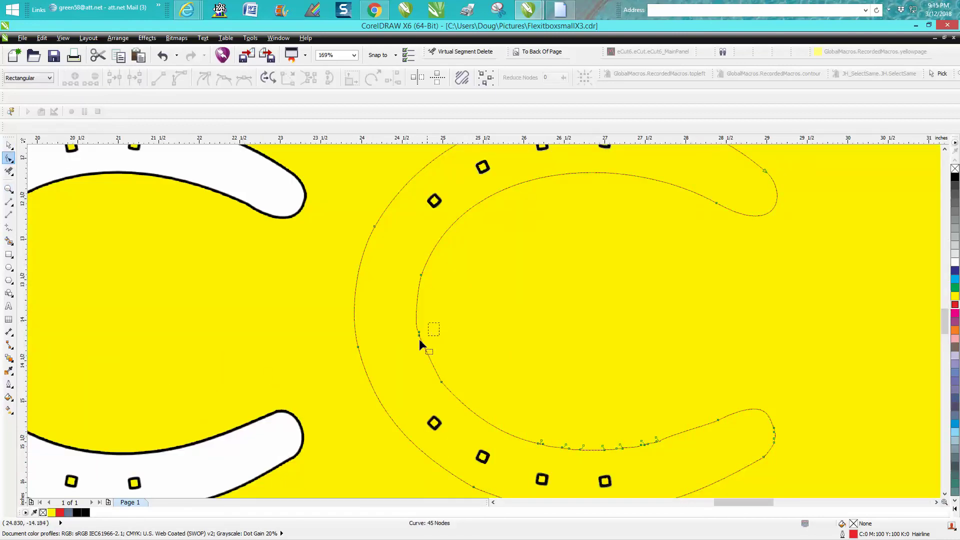
scroll(402, 359, "down", 2)
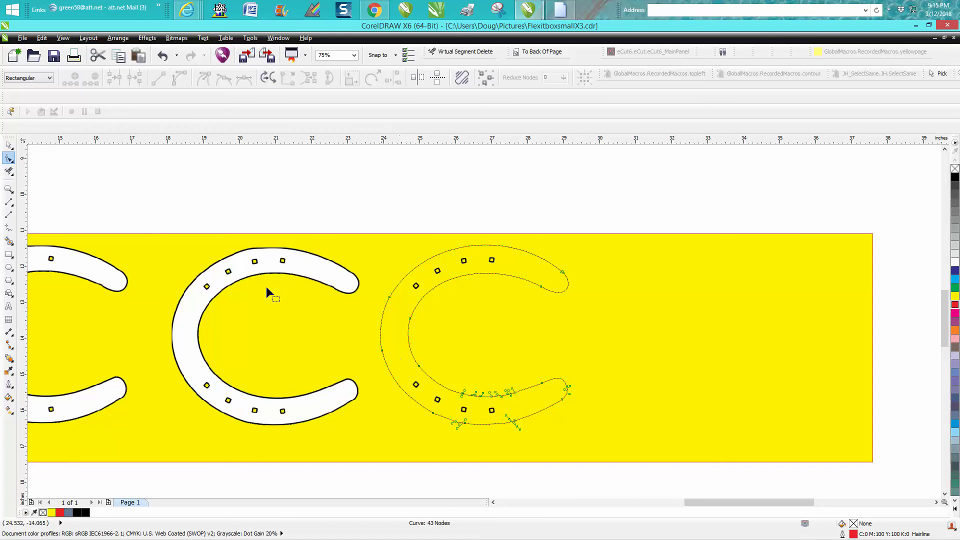
- Group the red horseshoe outline with its holes (20 objects) and rotate the group 90°
left_click(9, 145)
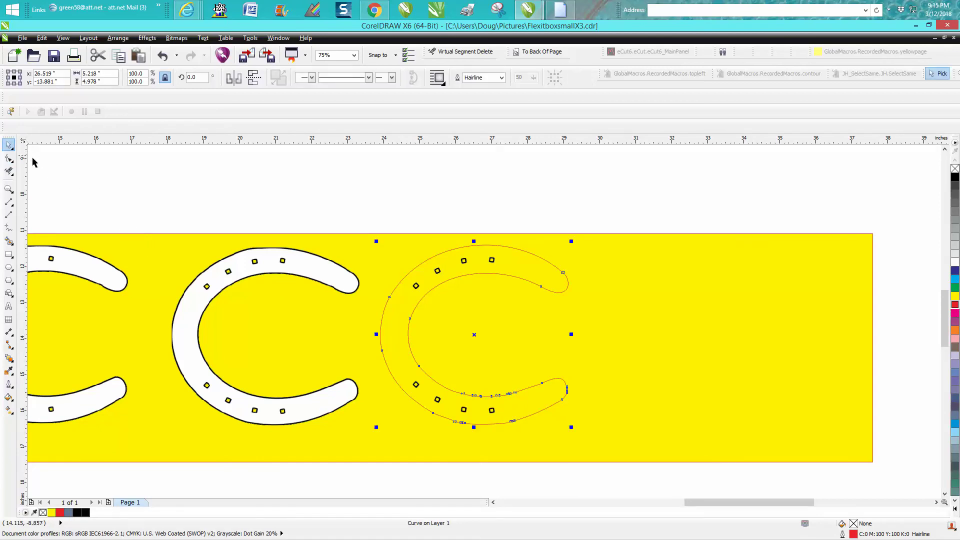
left_click_drag(353, 221, 625, 472)
key("ctrl+g")
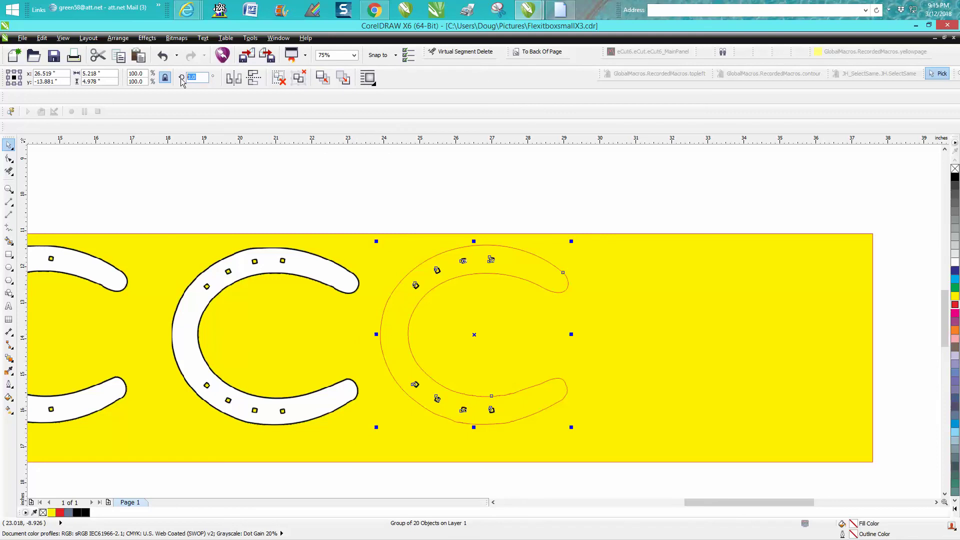
type("90")
key("Return")
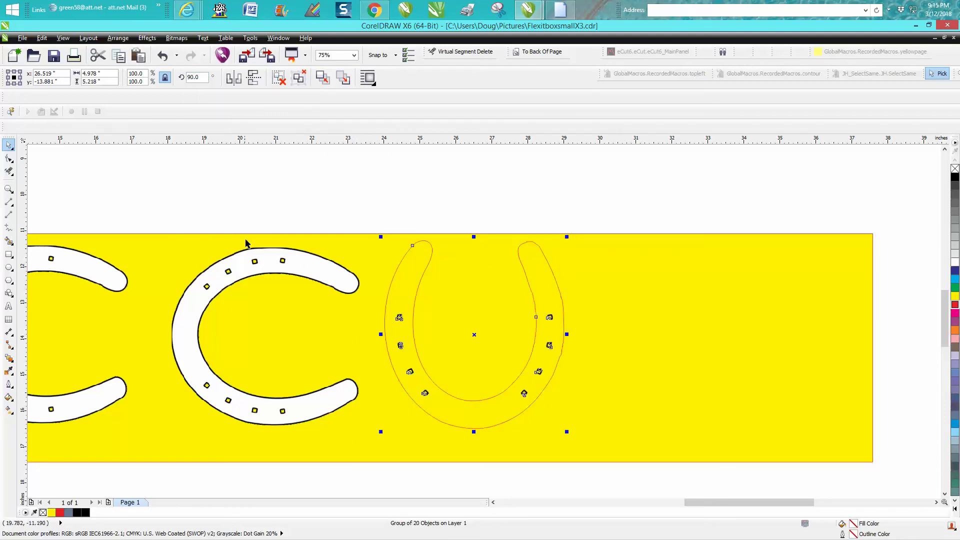
- Move both white C horseshoes below the page and centre the U horseshoe group on the page
scroll(247, 244, "down", 1)
left_click_drag(95, 222, 295, 368)
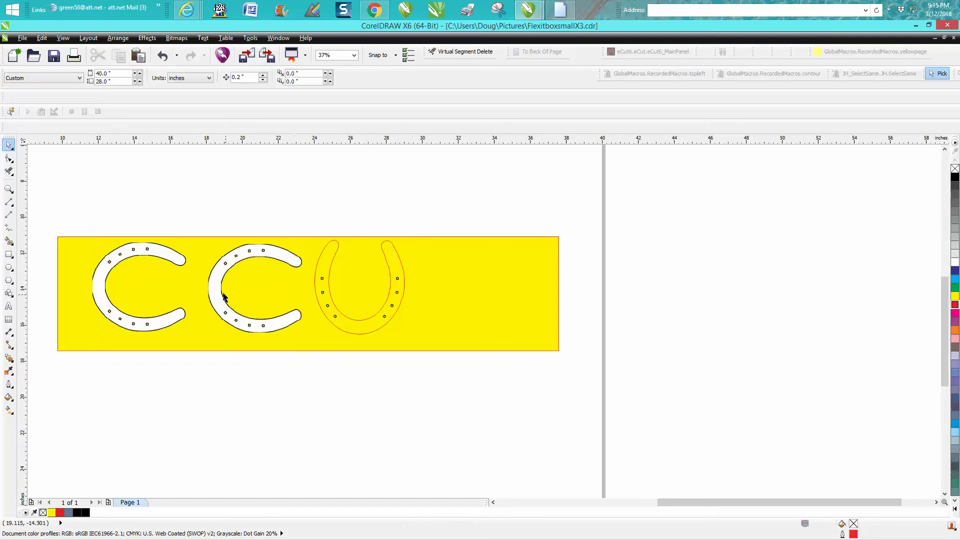
left_click_drag(224, 297, 518, 427)
left_click_drag(125, 320, 504, 442)
left_click(361, 321)
left_click(361, 322)
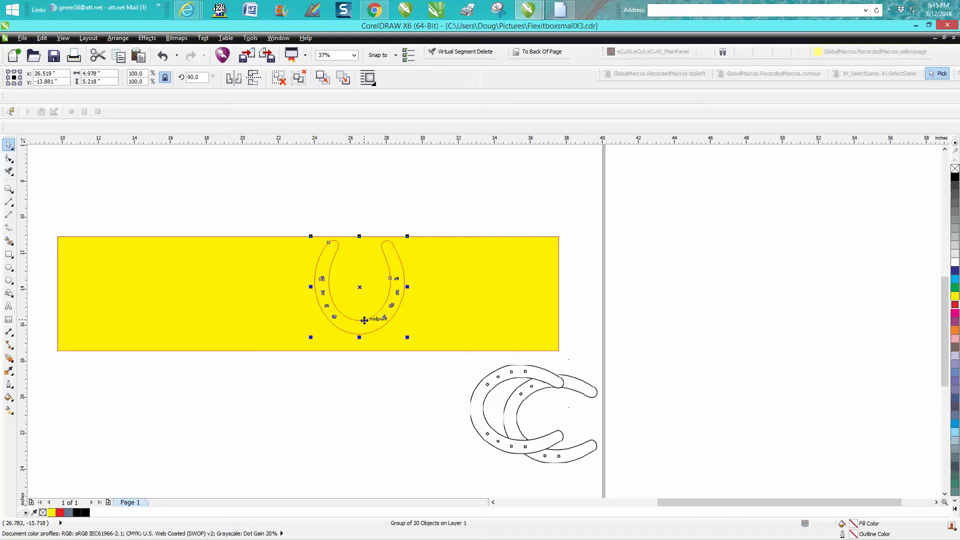
left_click(9, 189)
left_click_drag(161, 206, 423, 387)
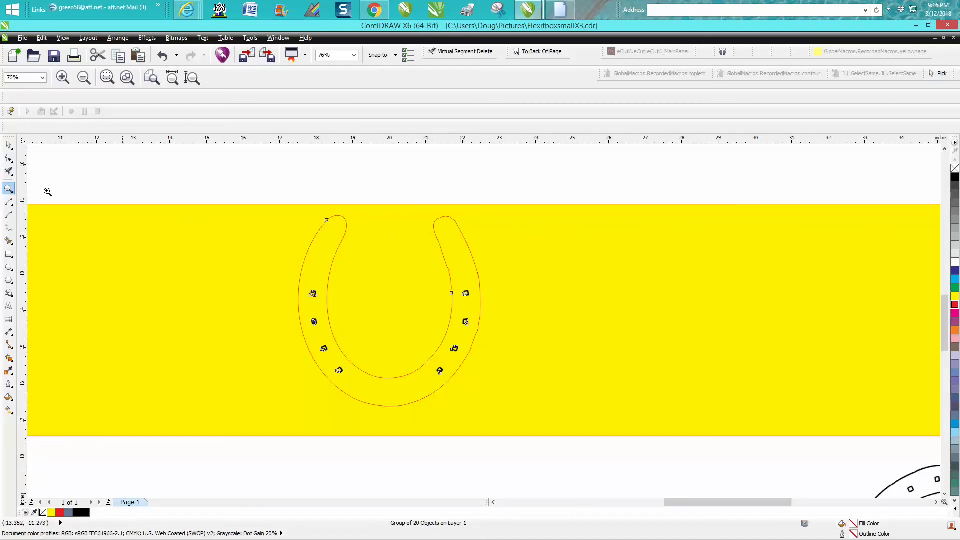
- Draw a vertical 2-point line across the horseshoe and centre it on the page with P
left_click(10, 204)
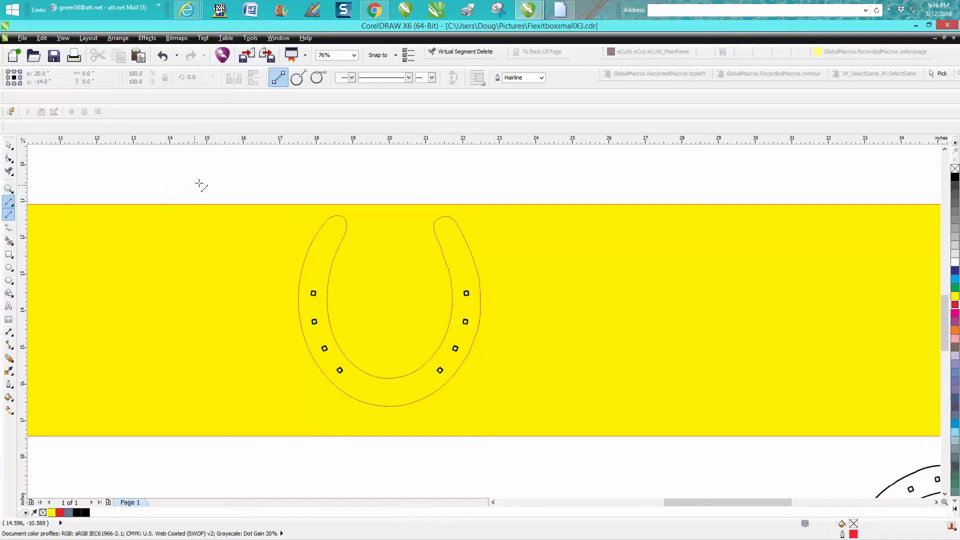
left_click_drag(197, 199, 203, 441)
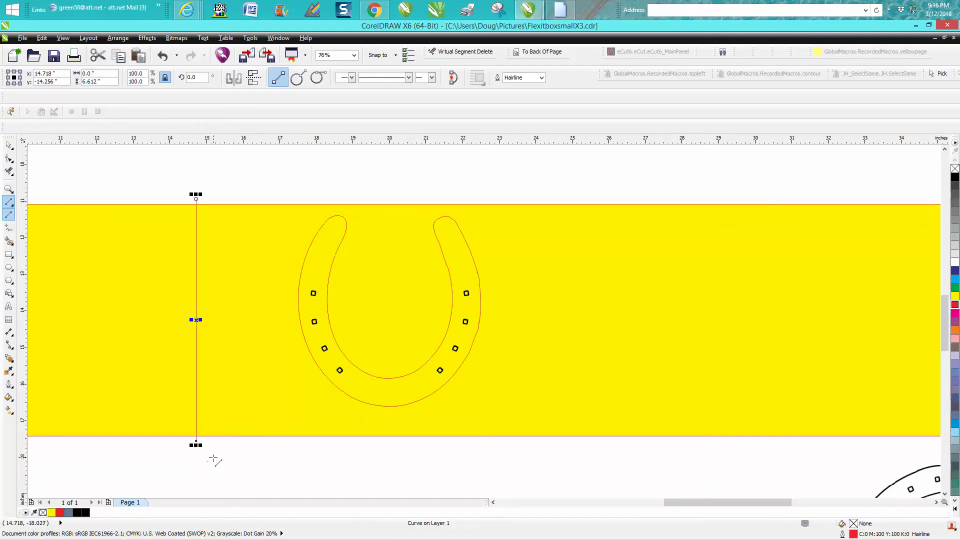
key("p")
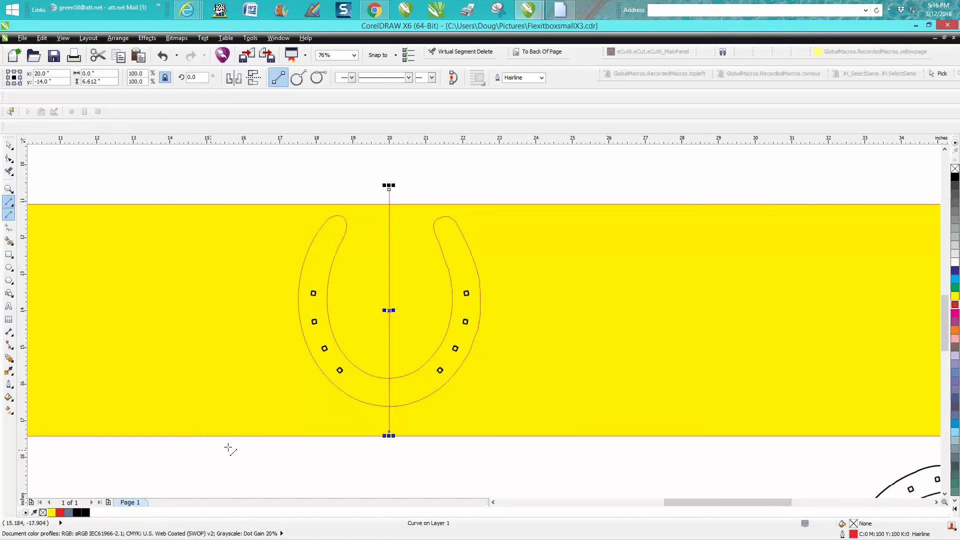
- Virtual-delete the outline's upper and lower right segments, then delete the centre line
left_click(9, 171)
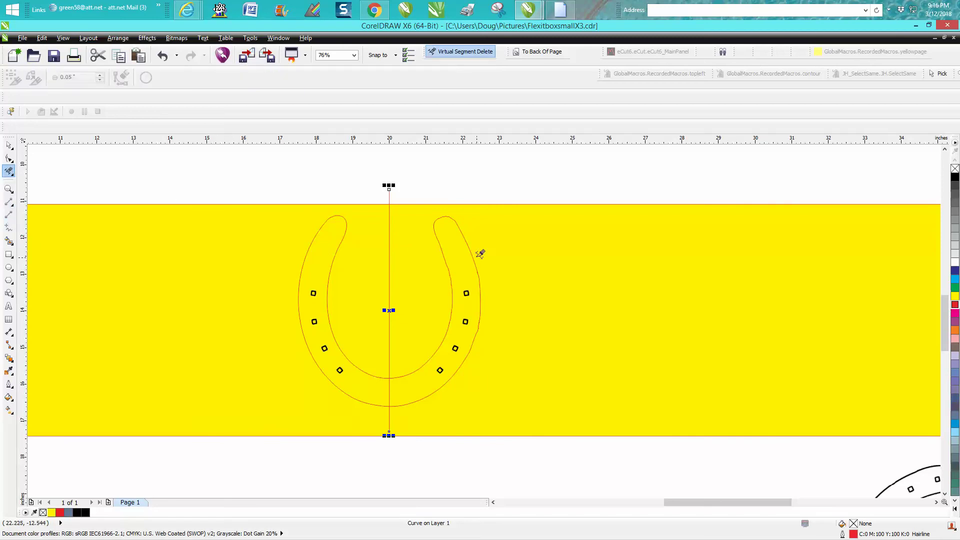
left_click(443, 246)
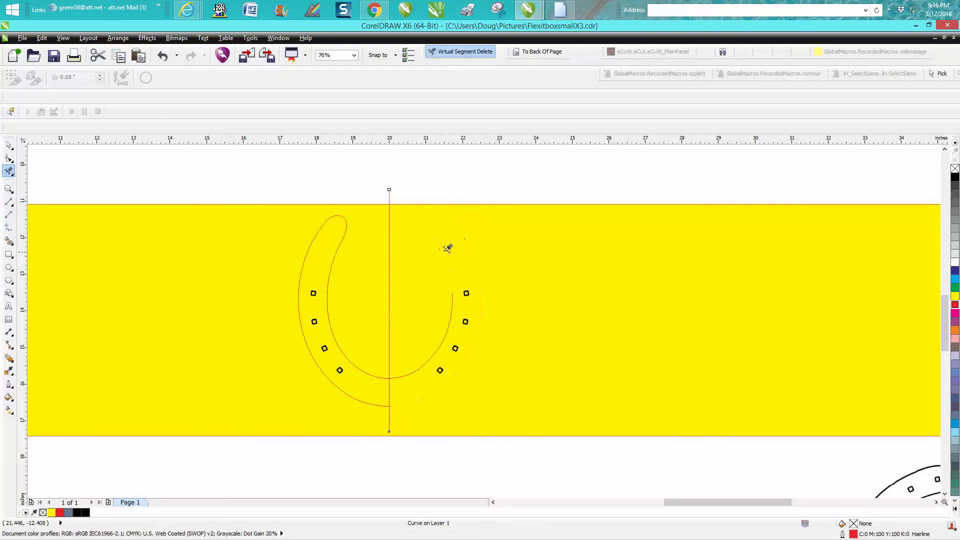
left_click(453, 300)
left_click(9, 145)
key("Delete")
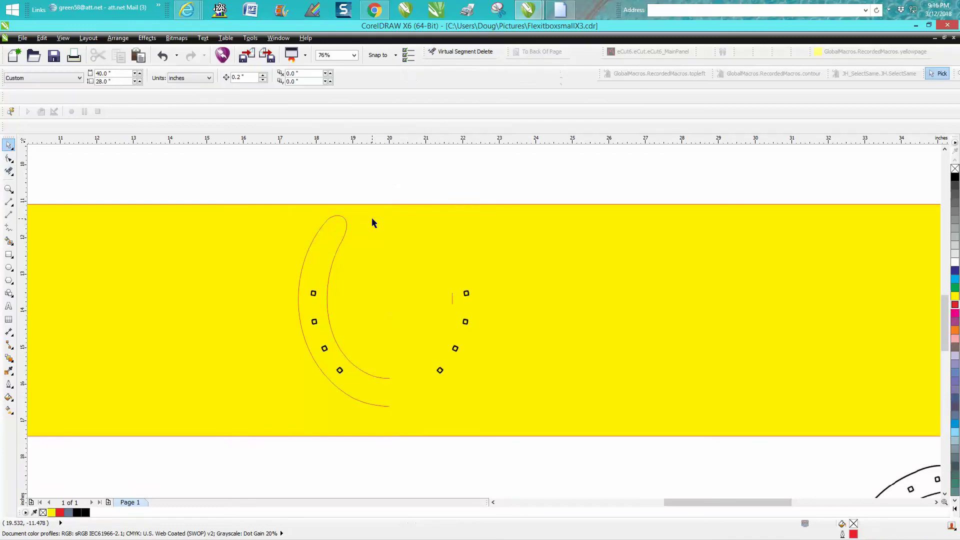
left_click_drag(275, 195, 408, 417)
- Drag the yellow background rectangle off the page and drop it below, zooming out with Shift+F4
left_click(379, 377)
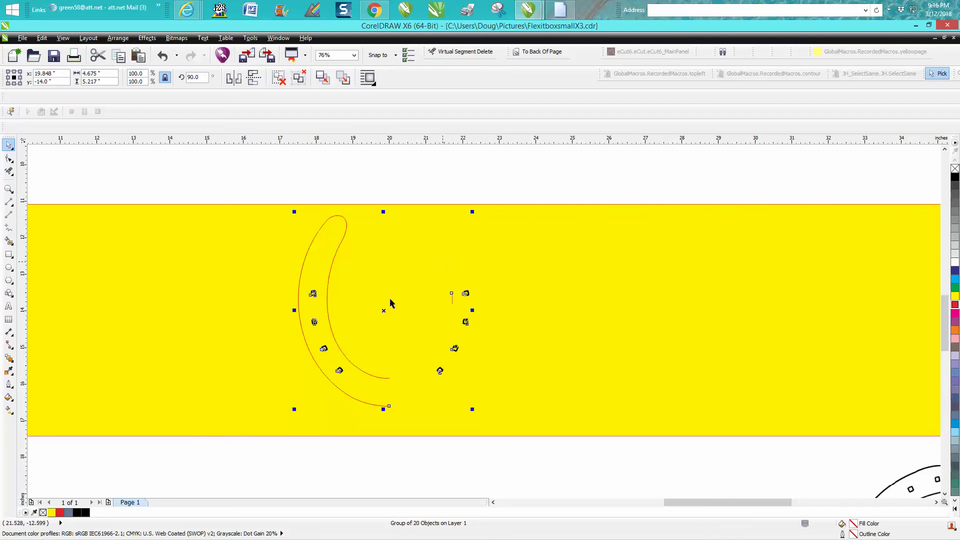
left_click_drag(295, 309, 495, 500)
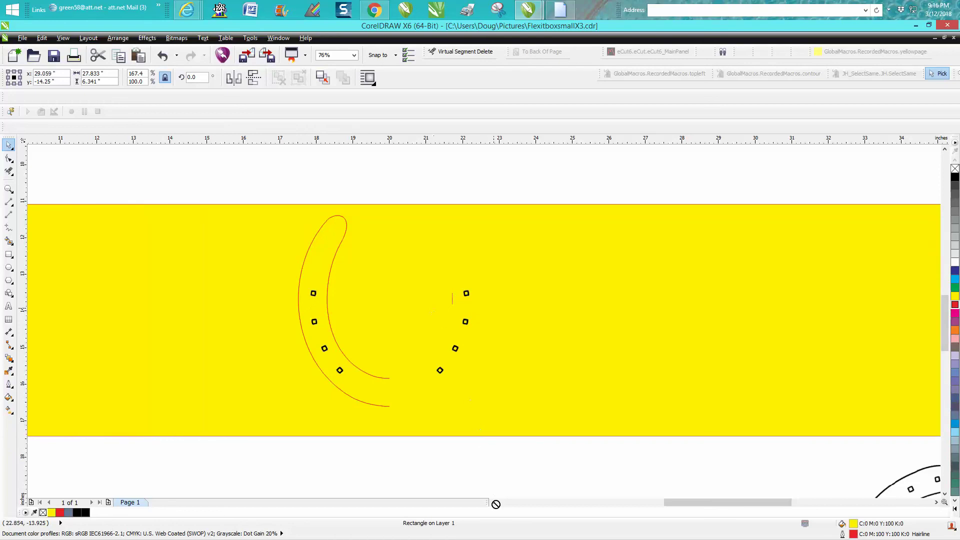
key("shift+F4")
left_click_drag(521, 270, 556, 425)
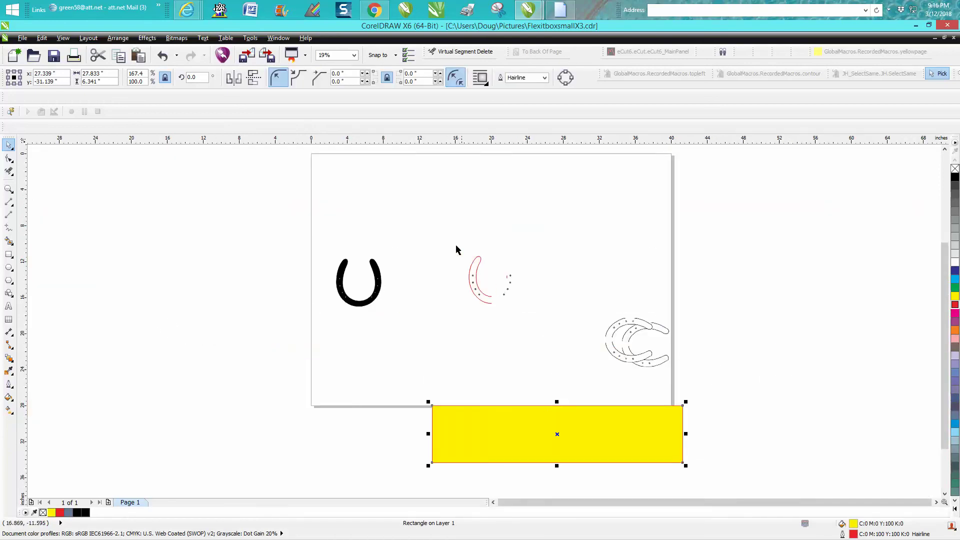
left_click_drag(446, 232, 562, 334)
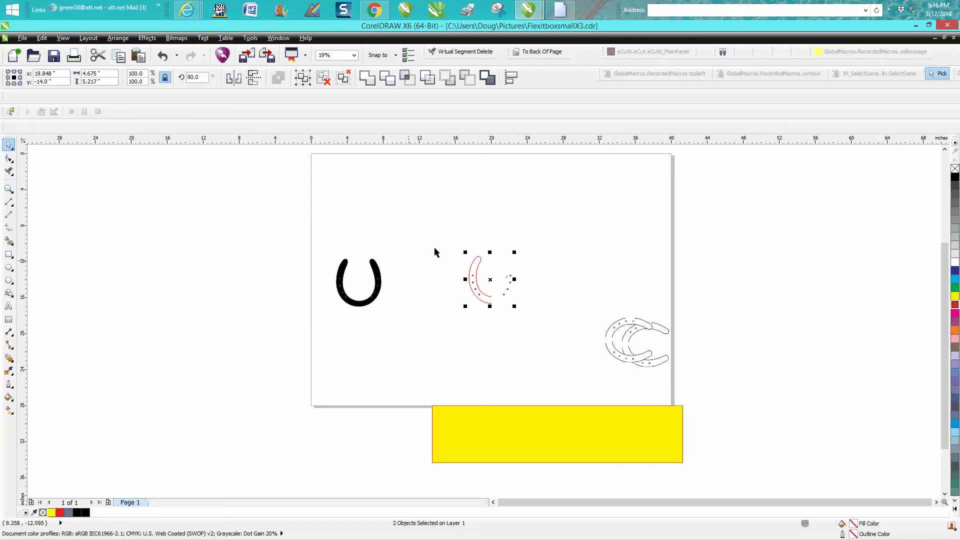
left_click_drag(474, 249, 525, 315)
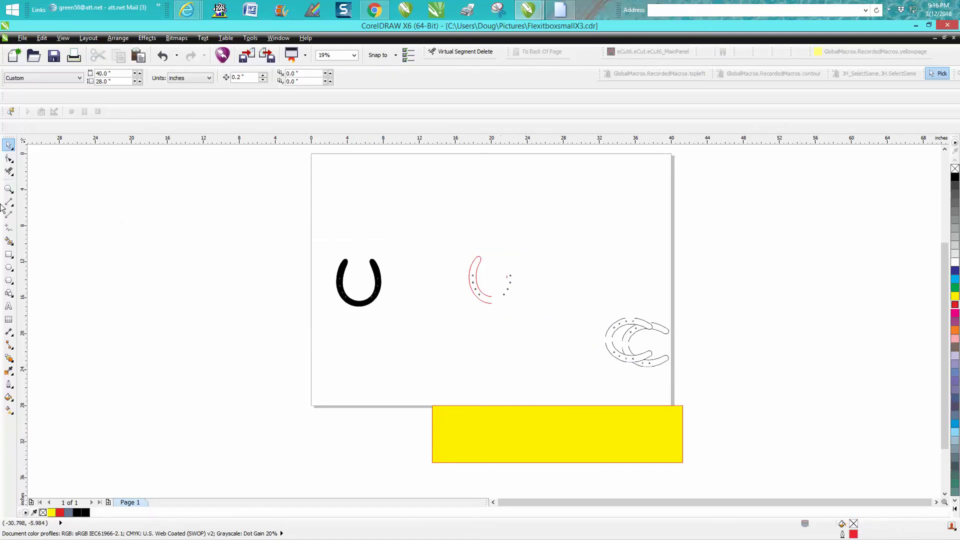
- Trim away the stray segments on the right side of the red half horseshoe
left_click(9, 189)
left_click_drag(469, 248, 550, 327)
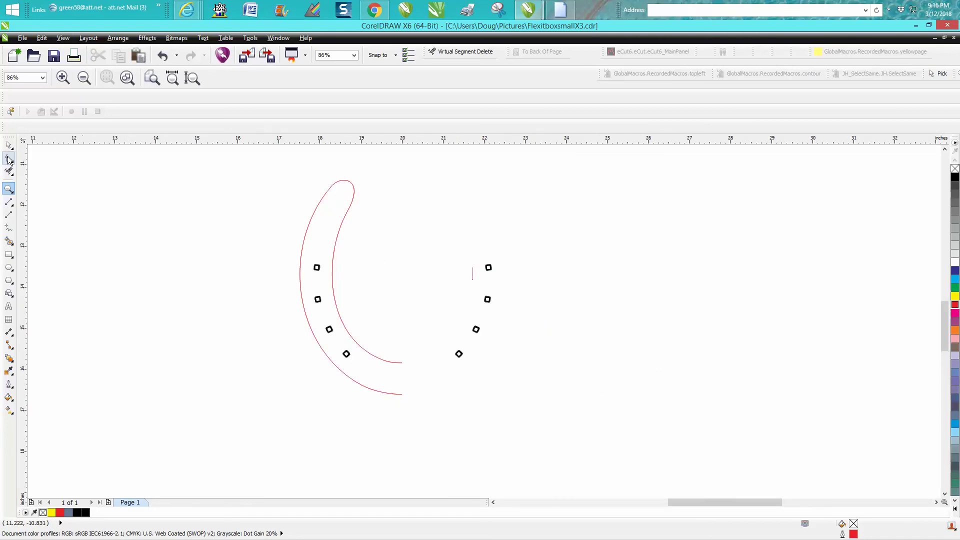
left_click(8, 171)
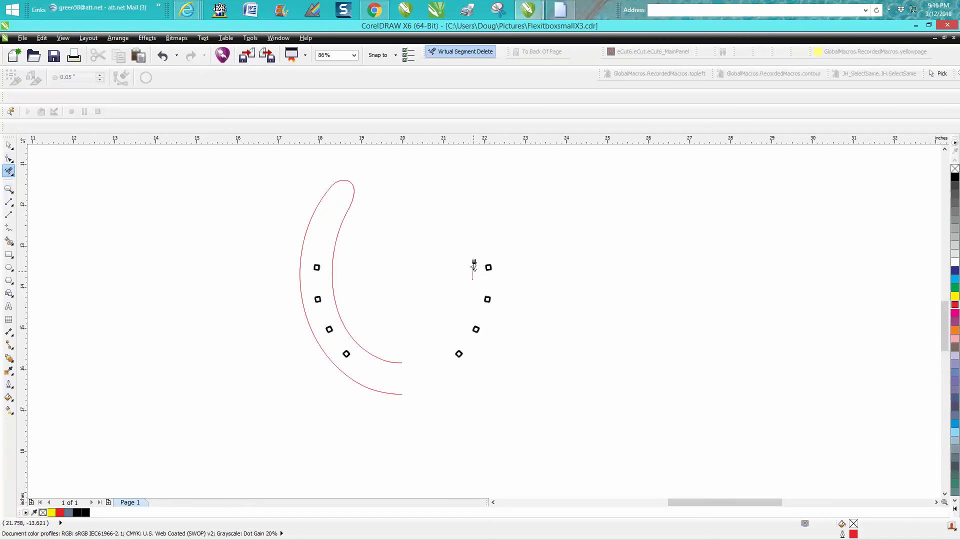
left_click_drag(433, 248, 563, 384)
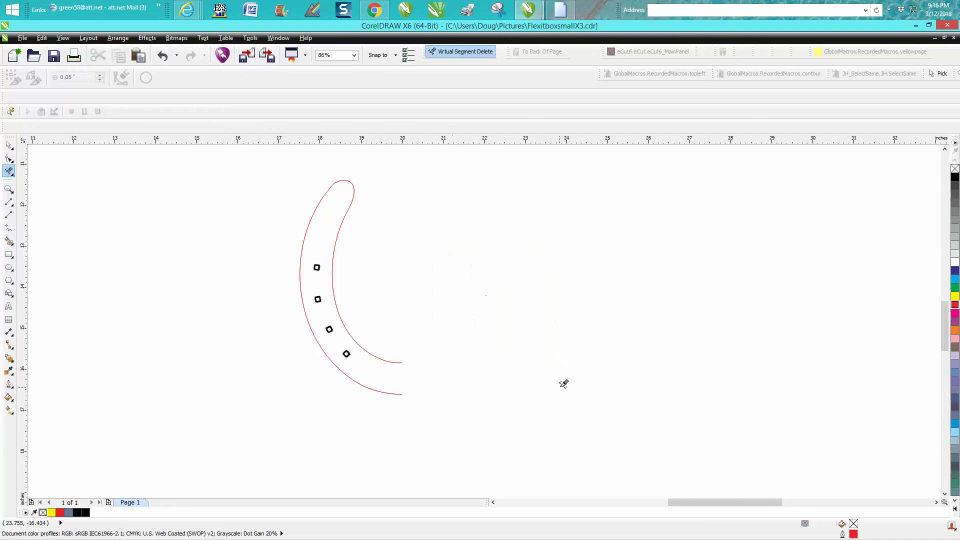
- Mirror a copy of the left half onto the right to complete the symmetric horseshoe
left_click(8, 145)
left_click(337, 239)
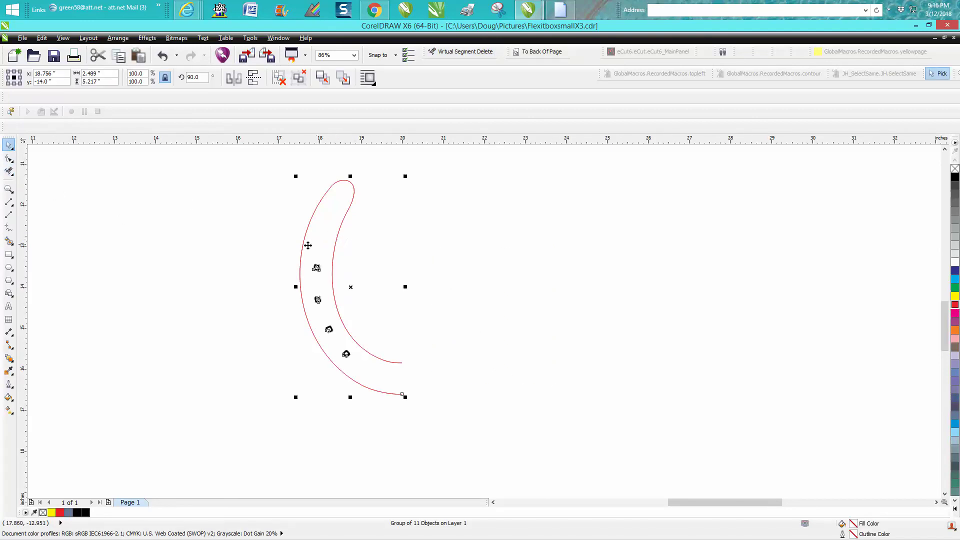
left_click_drag(295, 286, 473, 448)
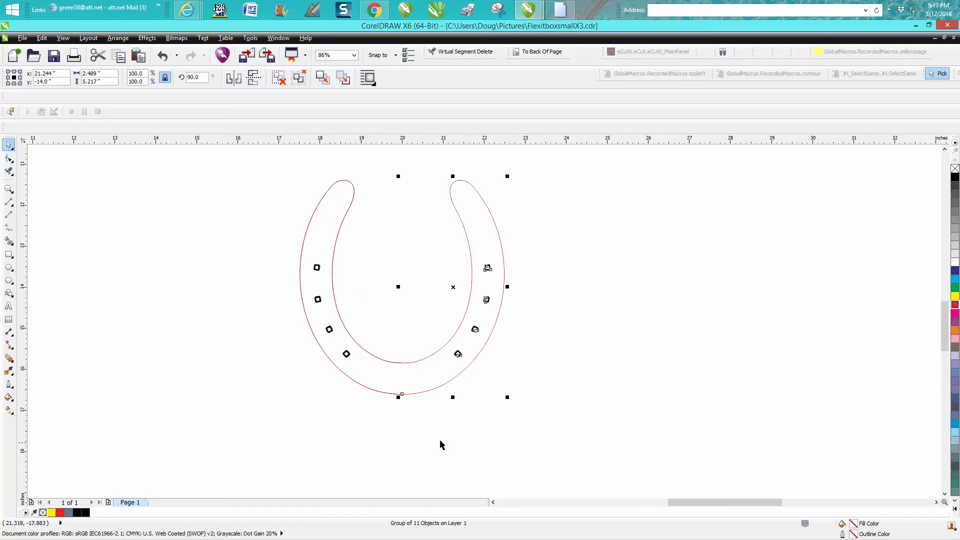
left_click(330, 418)
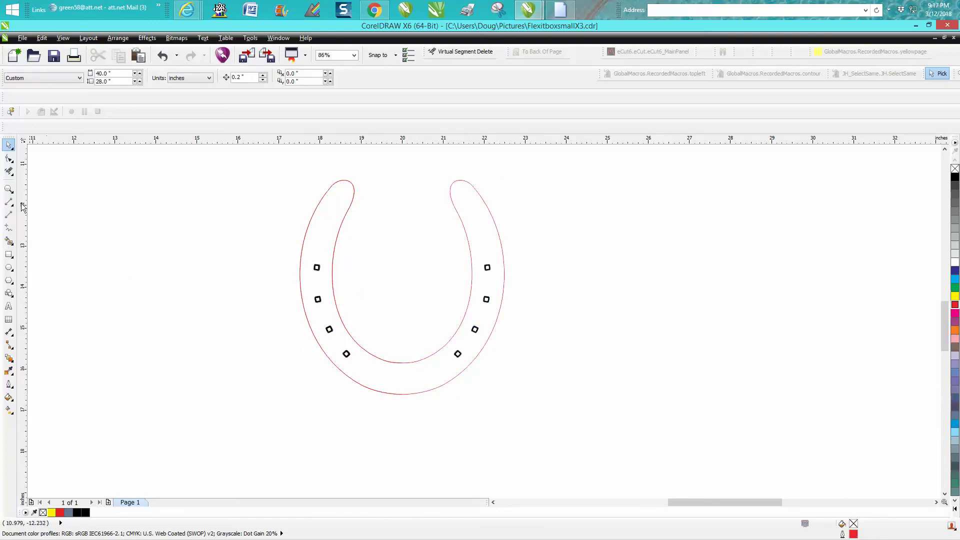
key("z")
left_click_drag(300, 253, 373, 300)
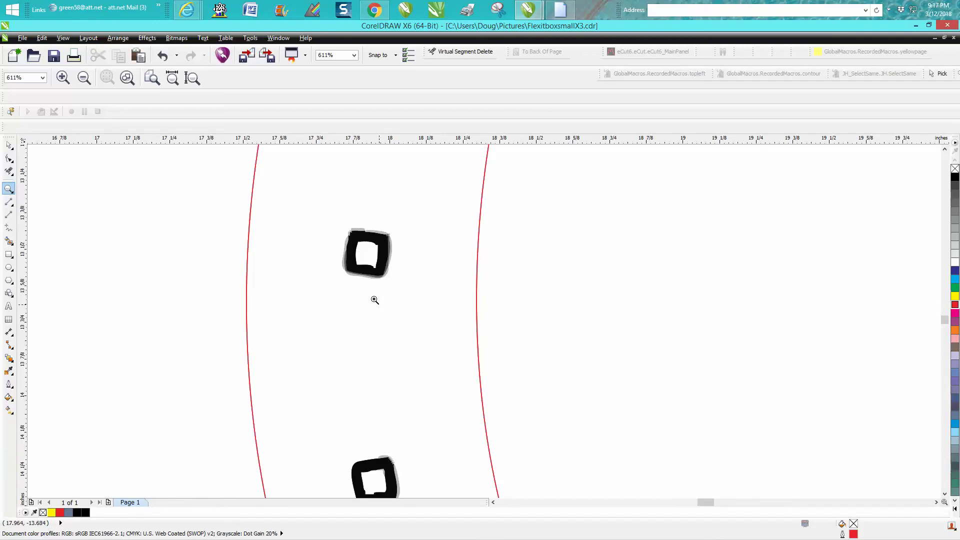
left_click(9, 254)
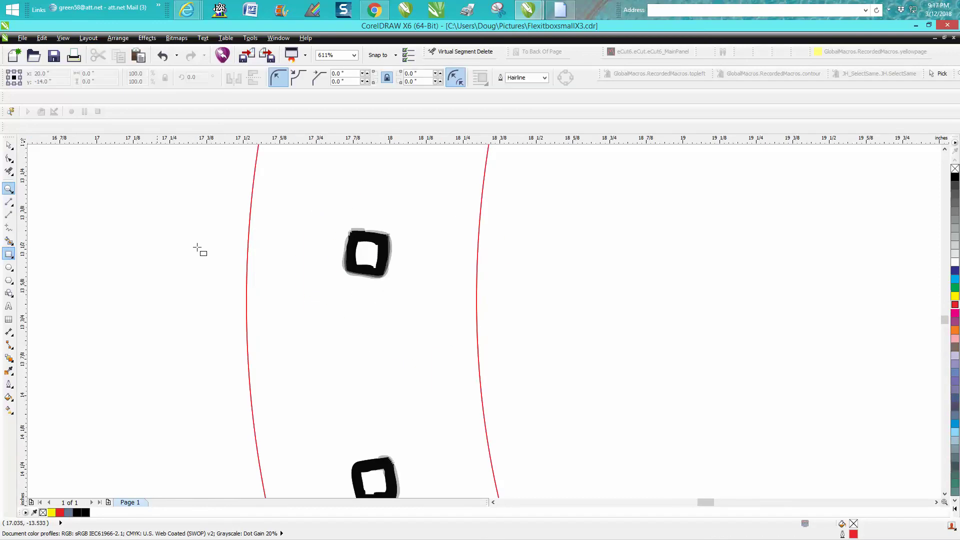
- Select the mirrored right-side nail-hole group and ungroup it
scroll(178, 219, "down", 4)
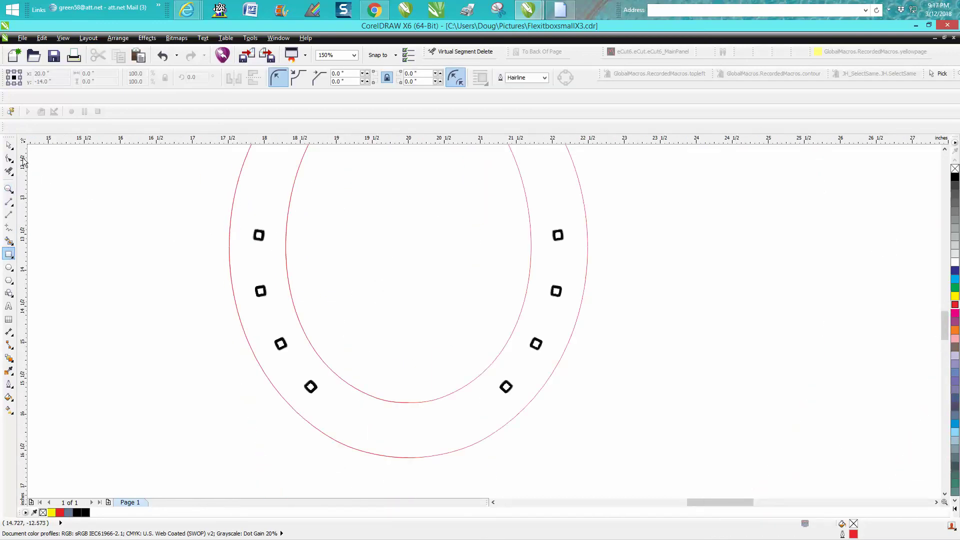
left_click(9, 145)
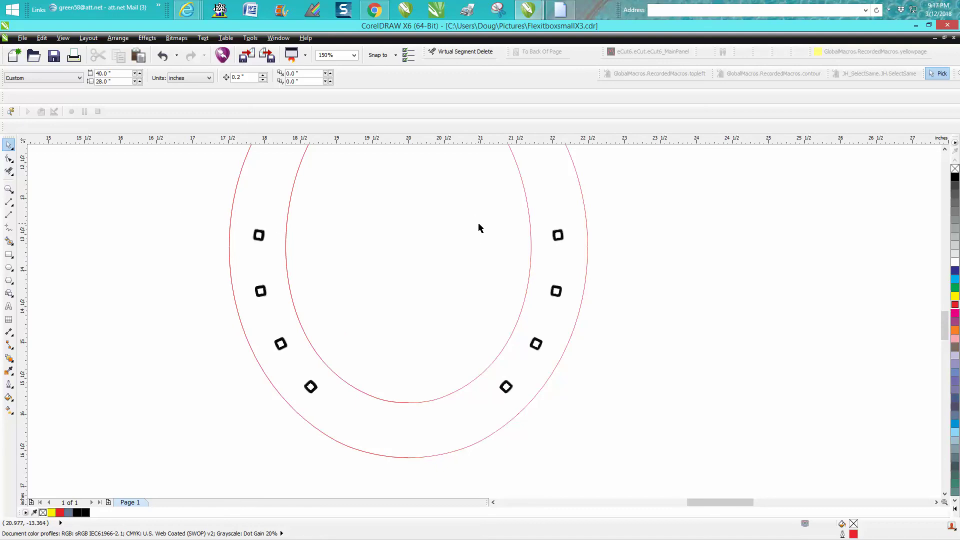
left_click_drag(469, 215, 629, 434)
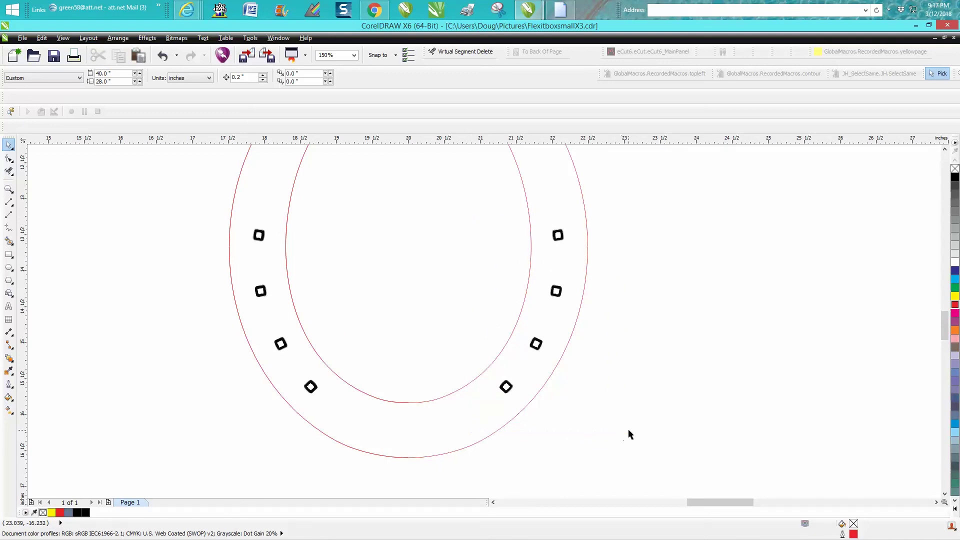
left_click(555, 292)
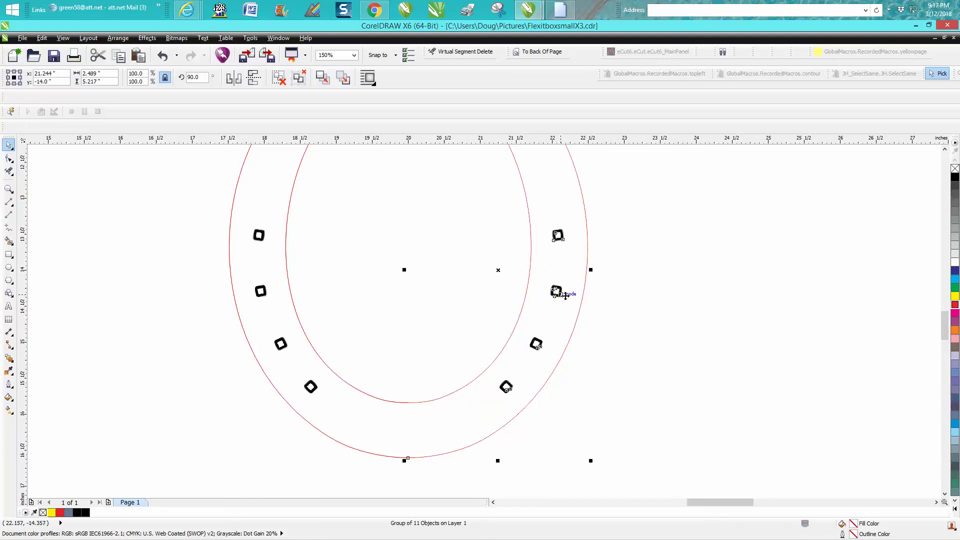
left_click(118, 38)
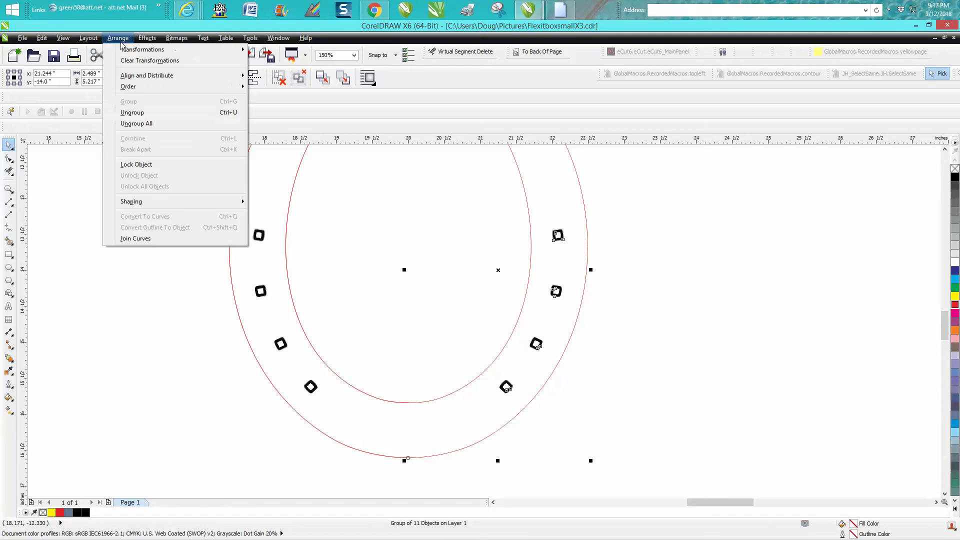
left_click(140, 113)
- Select the left-side group, undoing the accidental moves so it stays in place
left_click_drag(632, 198, 481, 431)
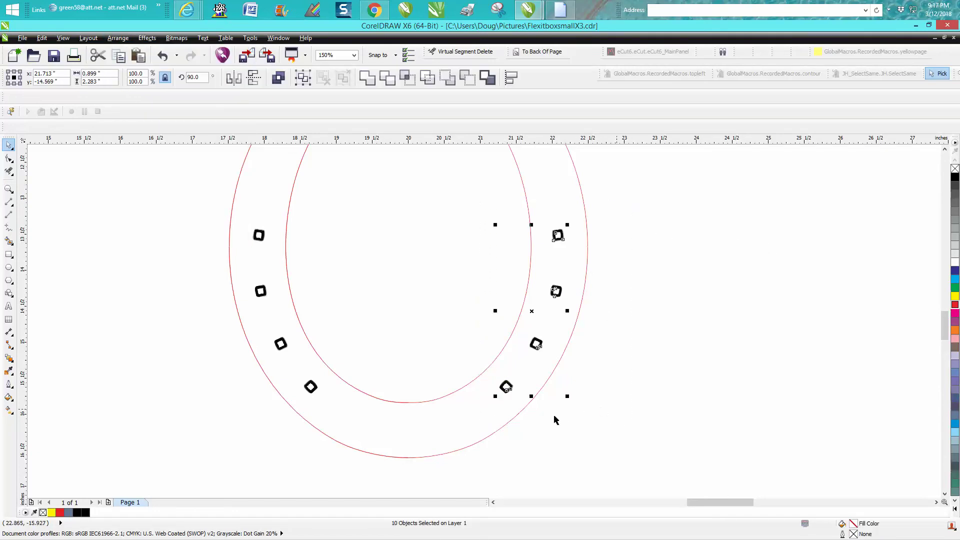
left_click(255, 240)
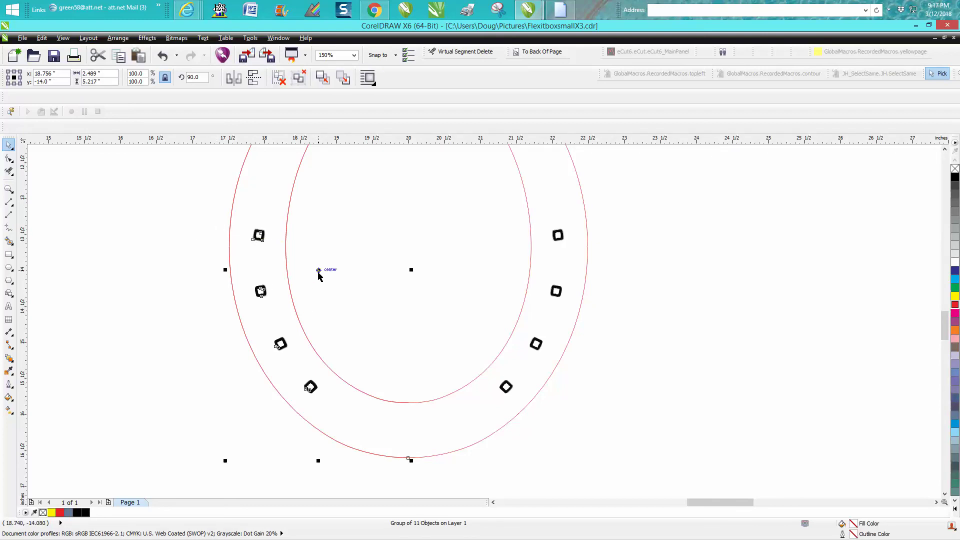
left_click_drag(318, 272, 275, 328)
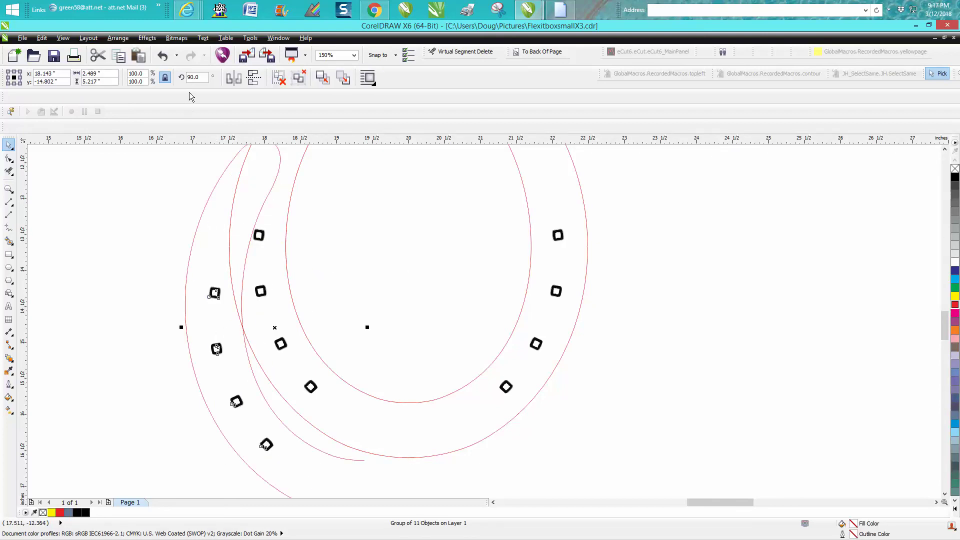
key("ctrl+z")
left_click(242, 161)
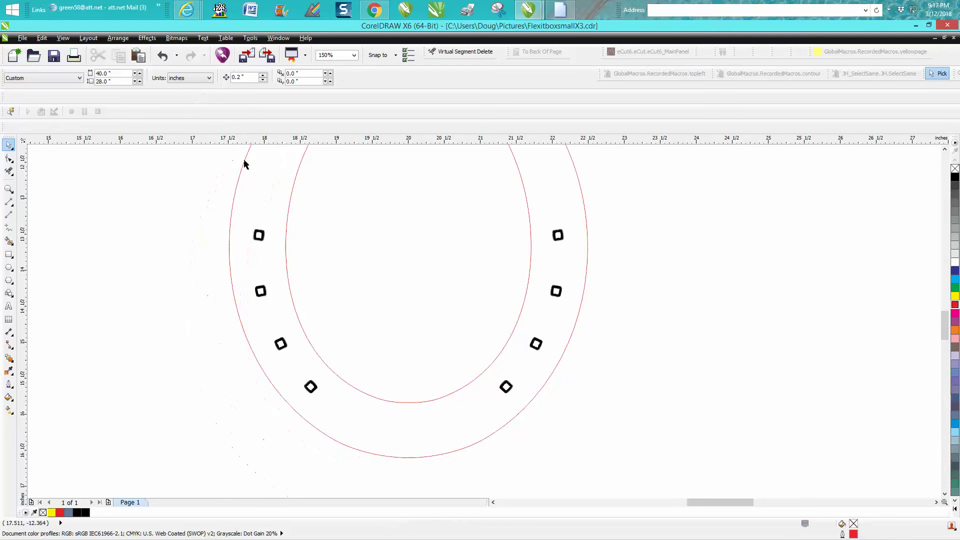
left_click(260, 237)
left_click_drag(261, 237, 195, 288)
left_click(163, 57)
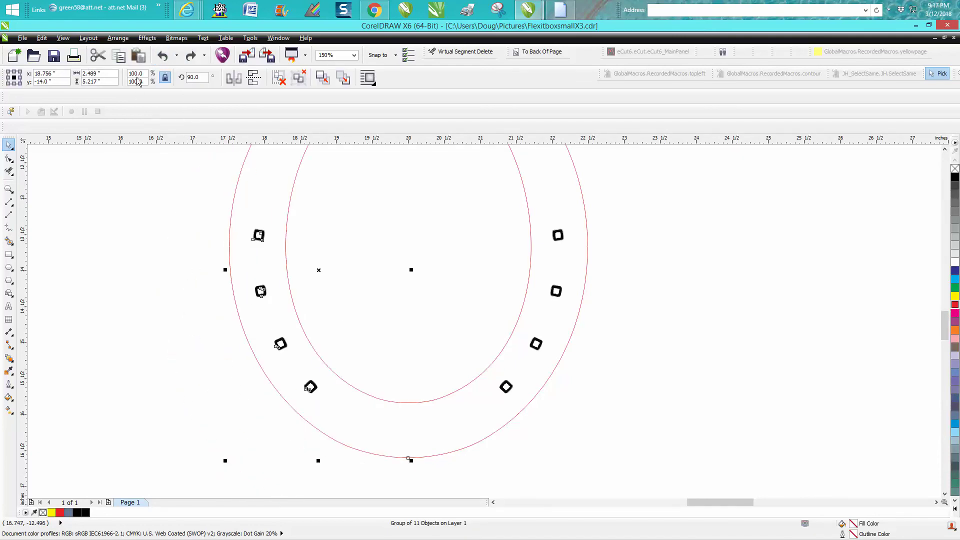
- Ungroup the left-side group and regroup its ten nail-hole objects together
left_click(118, 39)
left_click(136, 113)
left_click_drag(172, 192, 343, 423)
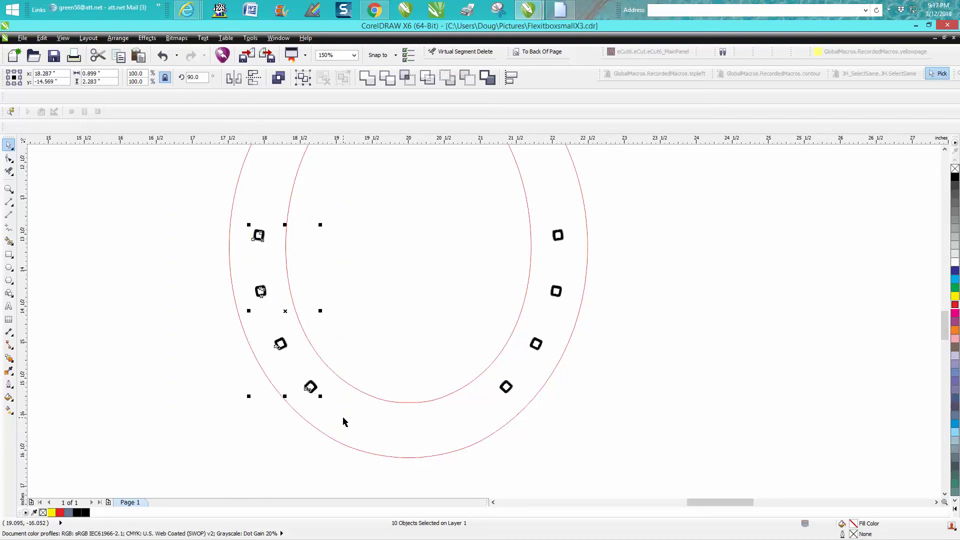
key("ctrl+g")
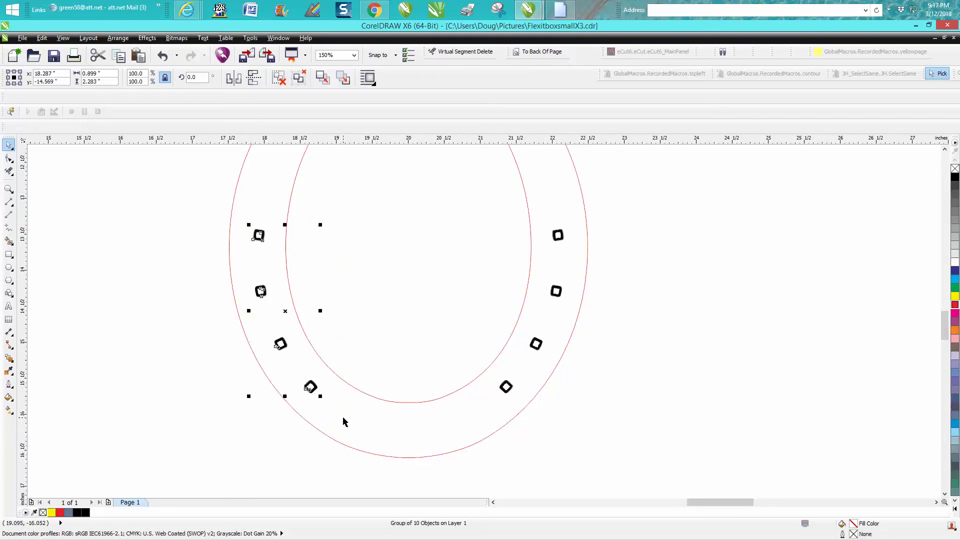
left_click(9, 189)
- Draw a small square over the top-left nail hole
left_click_drag(203, 209, 427, 423)
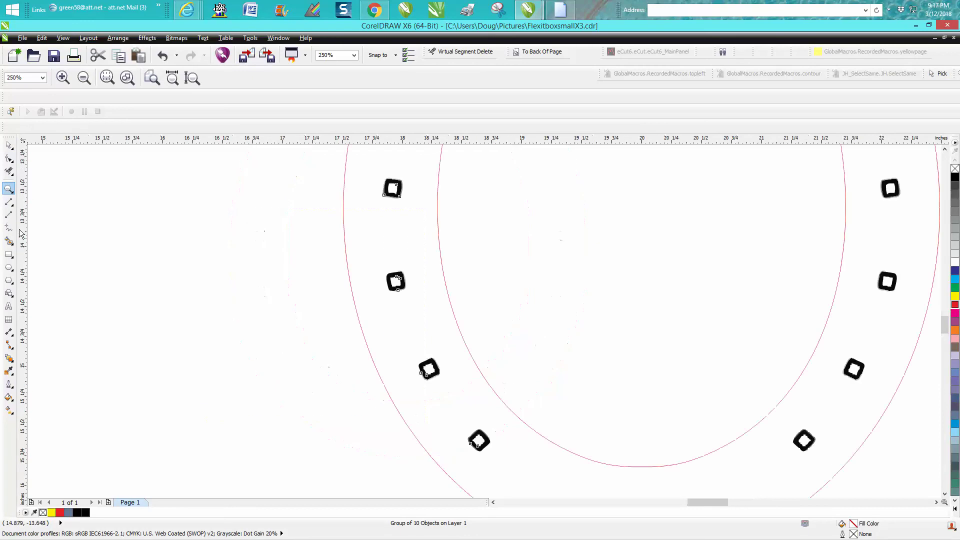
left_click(8, 254)
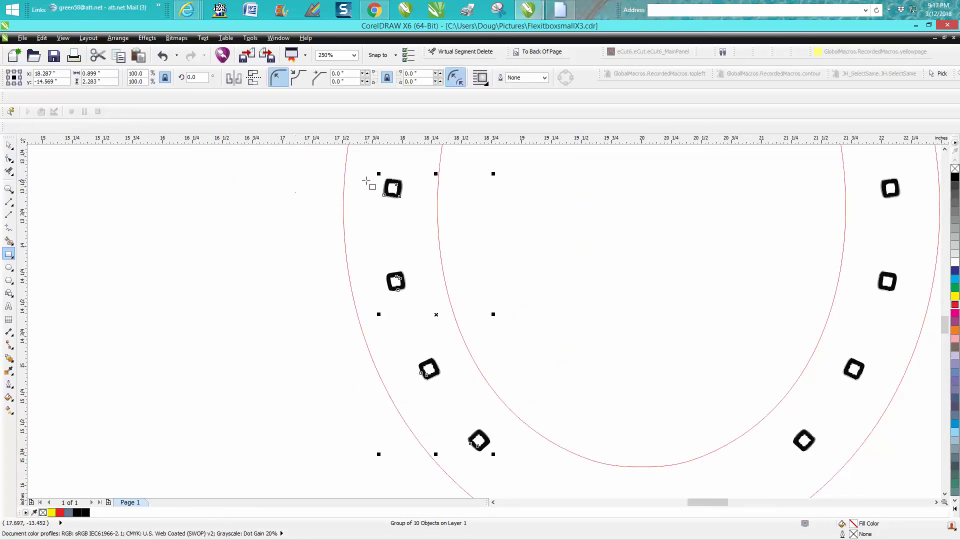
mouse_move(359, 188)
left_mouse_down()
mouse_move(370, 199)
mouse_move(361, 189)
mouse_move(392, 188)
left_mouse_up()
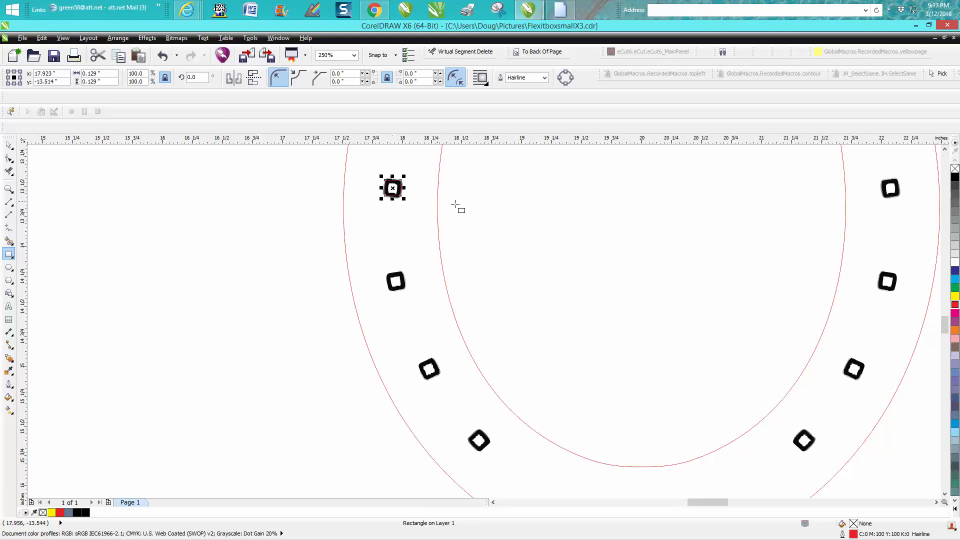
- Place rotated copies of the square on the lower left nail holes, up to 53.1°
left_click(15, 147)
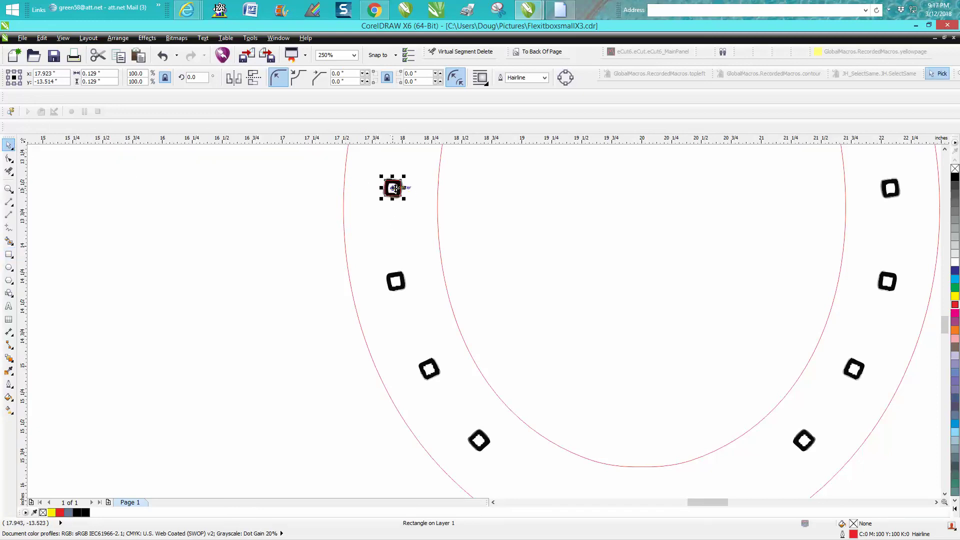
left_click_drag(392, 190, 433, 356)
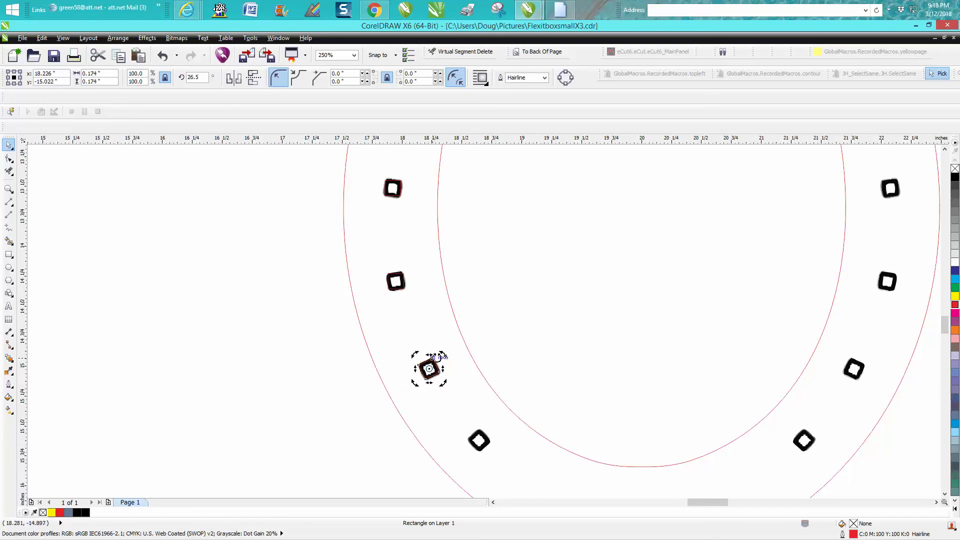
key("ctrl+r")
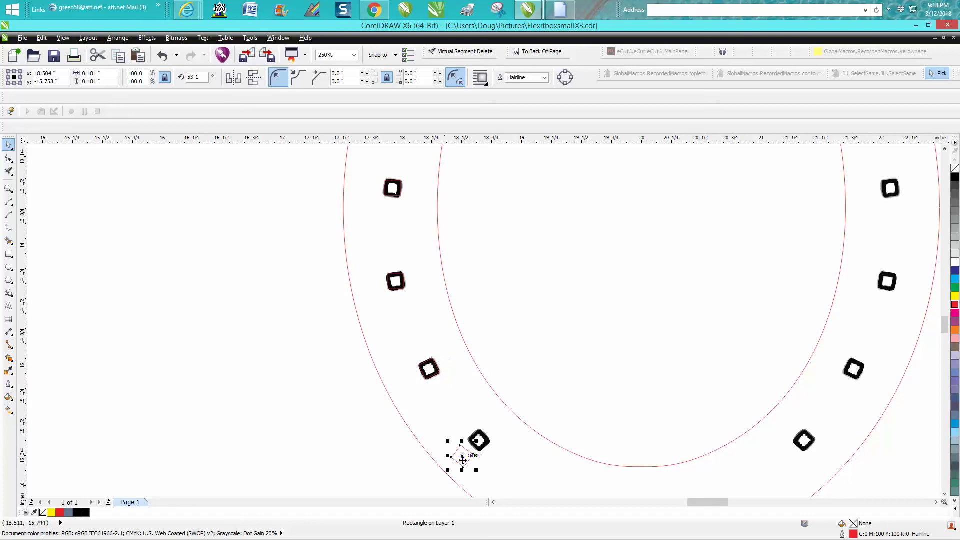
left_click_drag(463, 457, 480, 441)
scroll(385, 390, "down", 2)
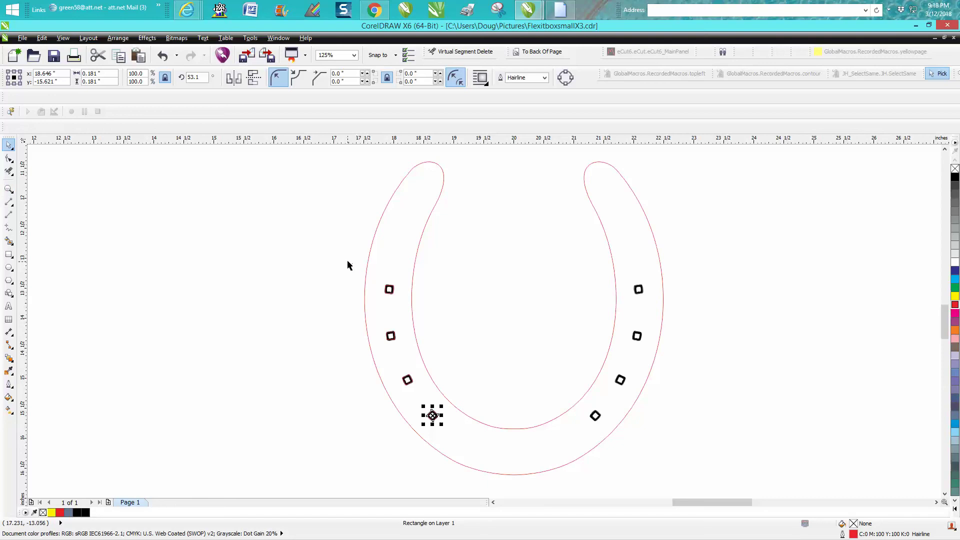
left_click_drag(349, 265, 482, 355)
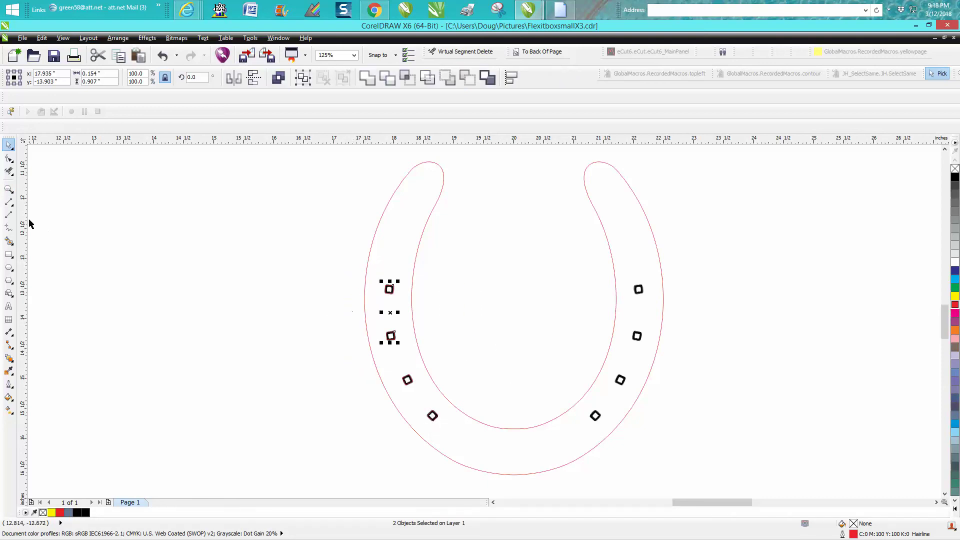
- Delete the group of black hole shapes on the left side
left_click(8, 189)
left_click_drag(369, 280, 426, 310)
left_click(9, 145)
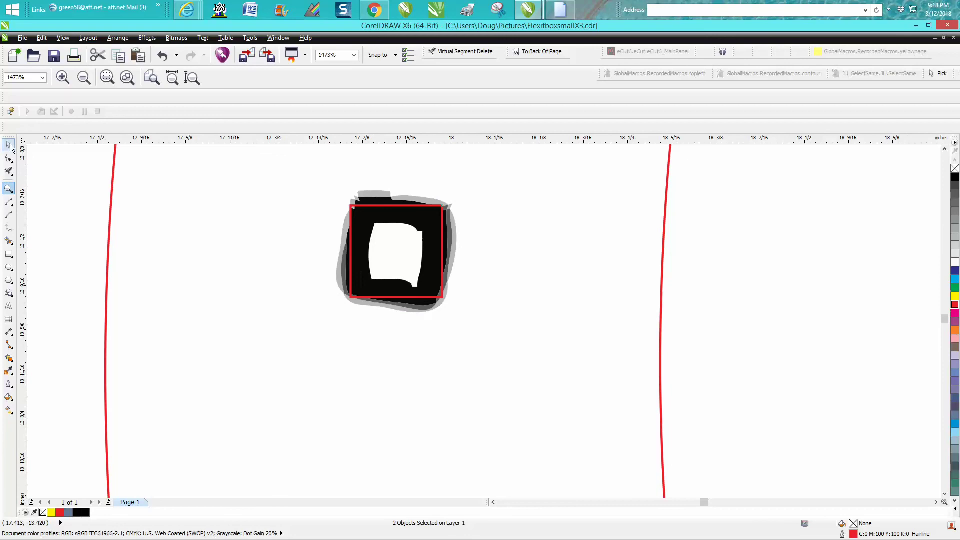
left_click(259, 233)
left_click(346, 276)
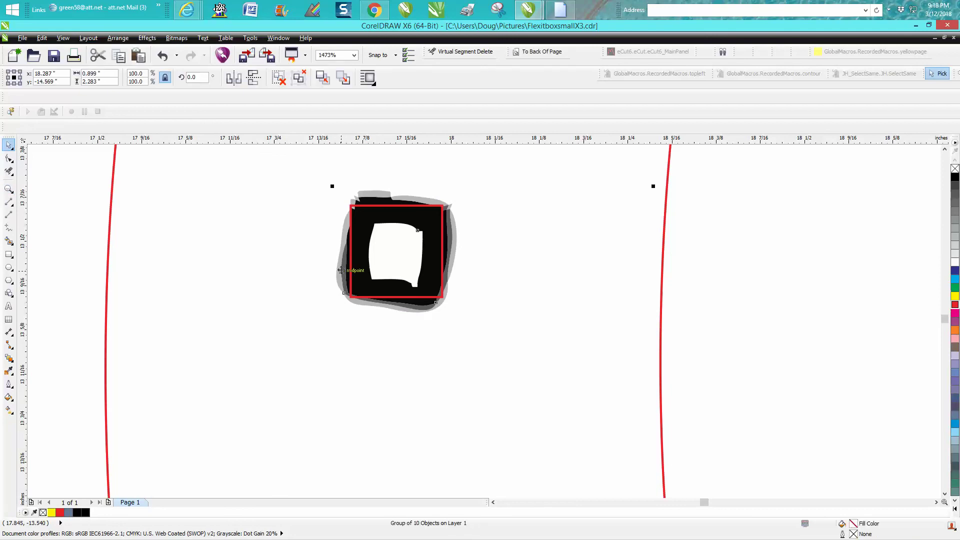
key("Delete")
- Delete the black squares on the right and group the four left red squares
scroll(351, 273, "down", 6)
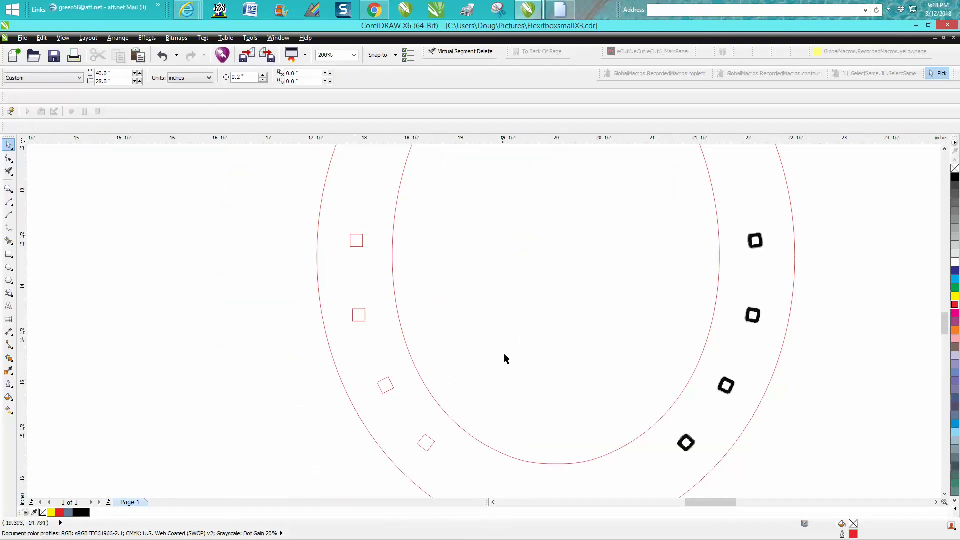
left_click_drag(815, 223, 660, 480)
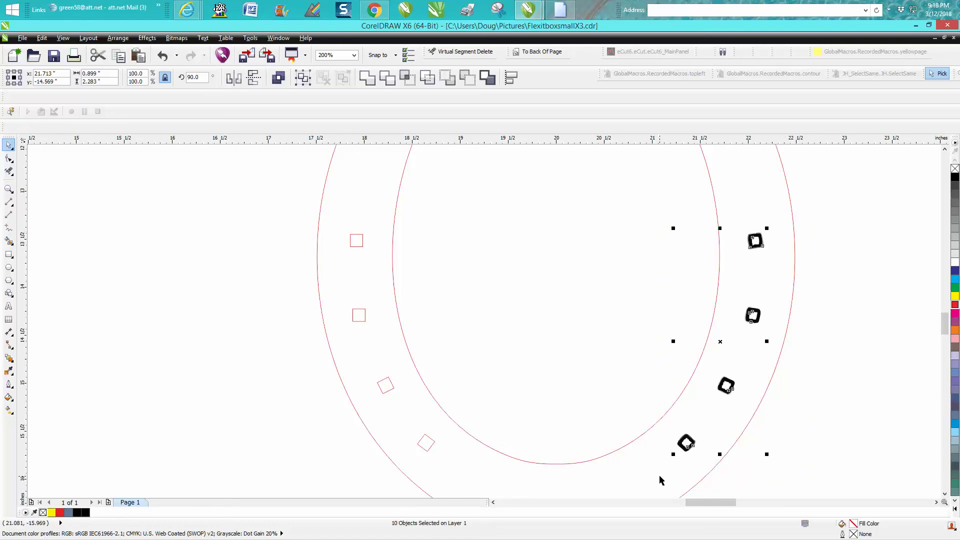
key("Delete")
left_click_drag(308, 210, 484, 493)
key("ctrl+g")
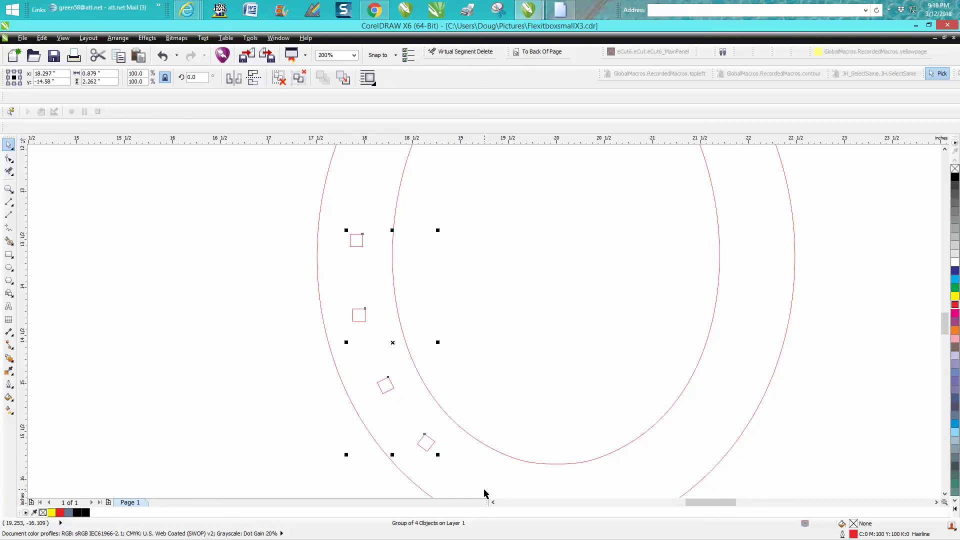
- Mirror a duplicate of the four red squares and place it on the horseshoe's right arm
left_click(234, 78)
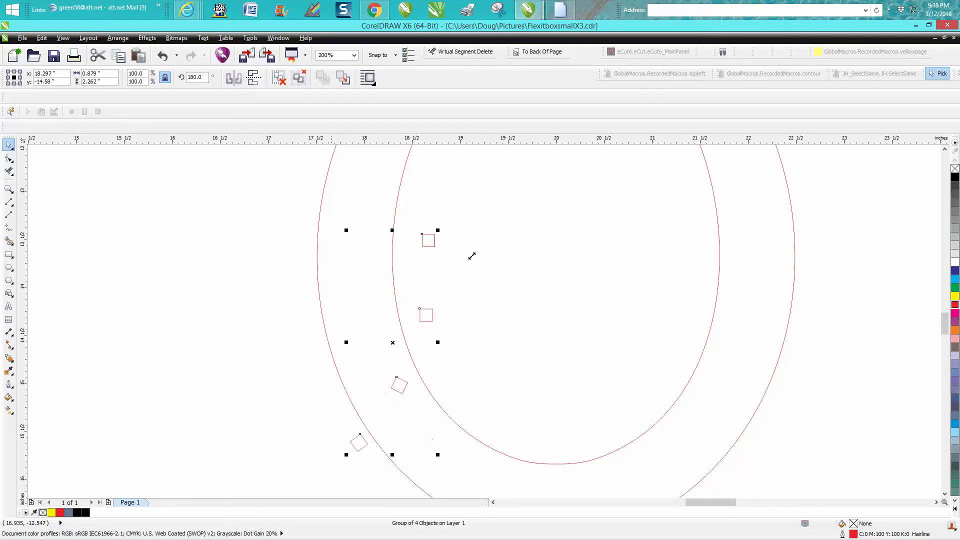
left_click(163, 56)
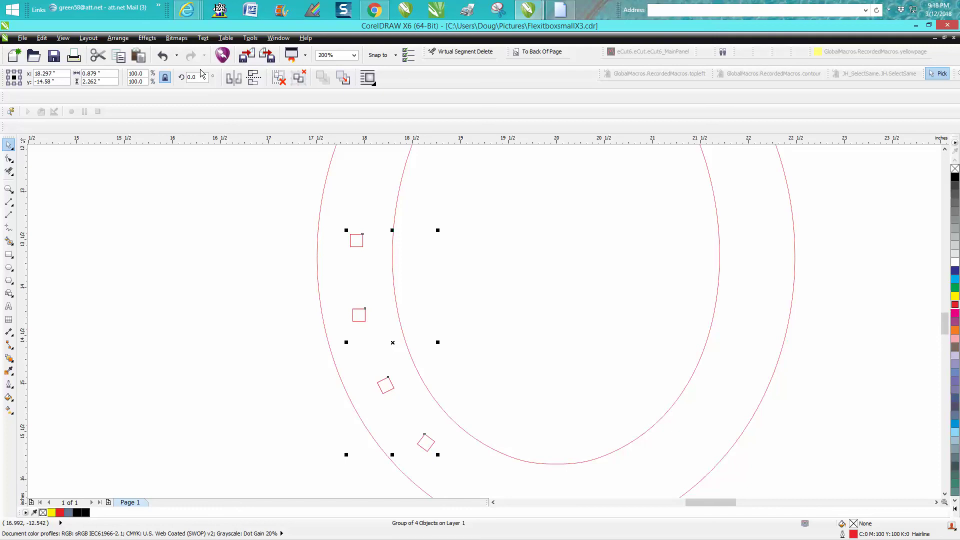
left_click(231, 78)
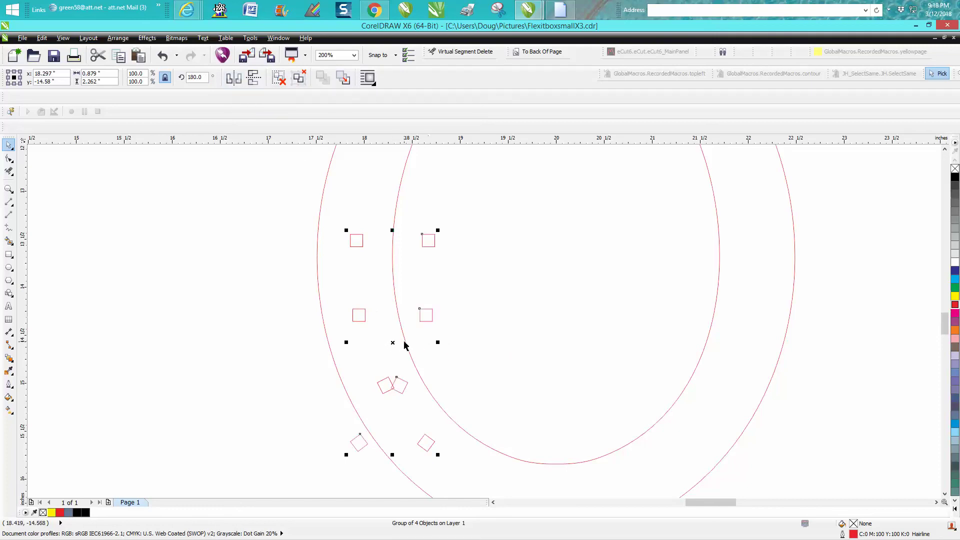
left_click_drag(392, 341, 625, 345)
left_click_drag(704, 345, 718, 343)
scroll(782, 328, "down", 1)
left_click(519, 324)
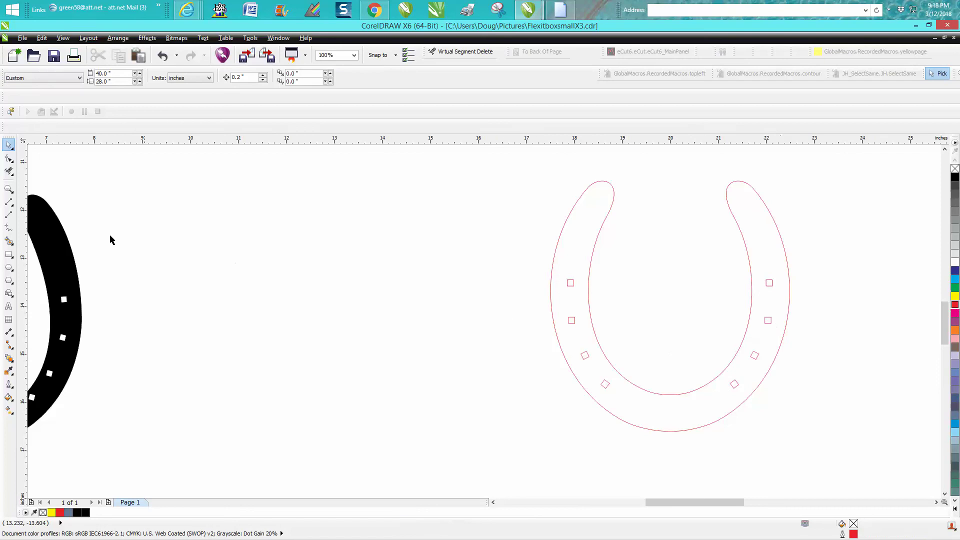
- Smart-fill the horseshoe into a black shape, move it aside, and delete the old red outlines
left_click(9, 241)
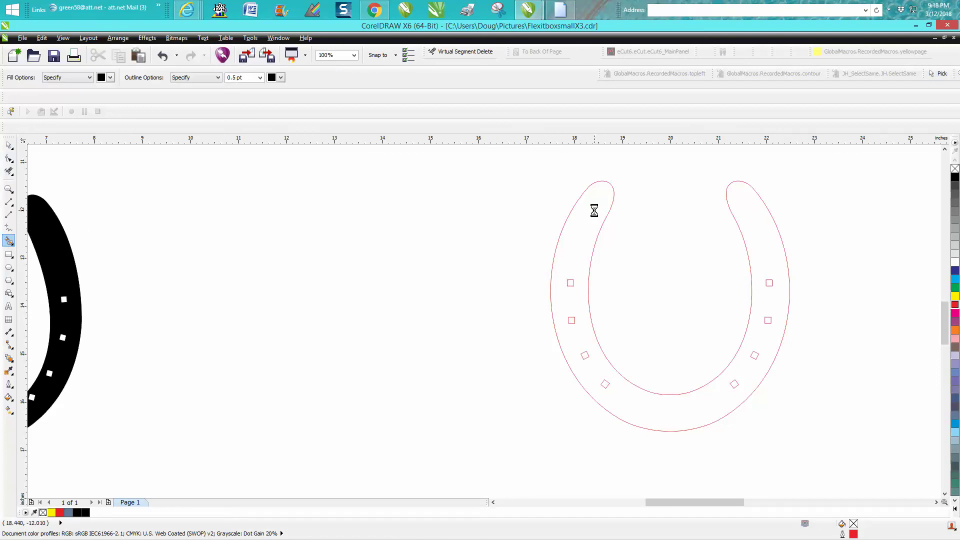
left_click(594, 210)
left_click(8, 145)
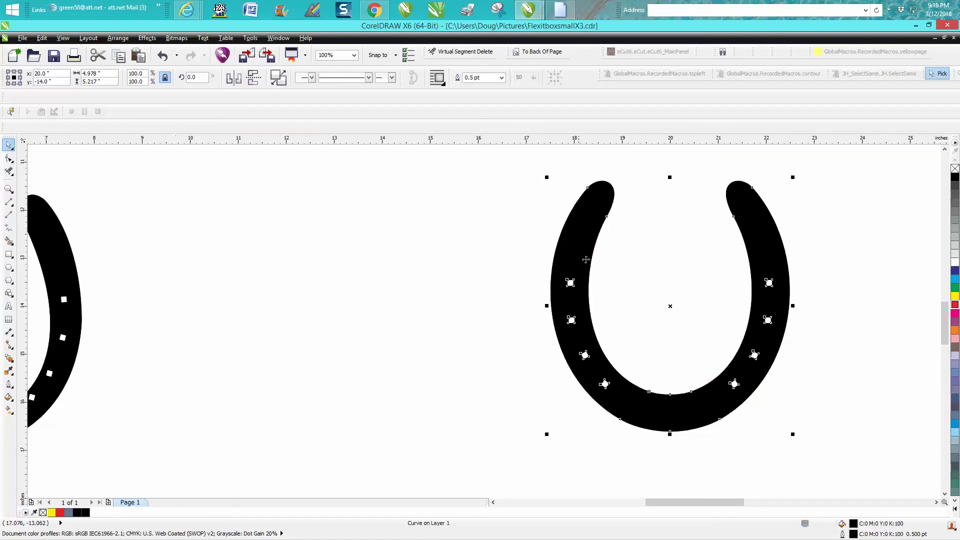
left_click_drag(579, 250, 281, 255)
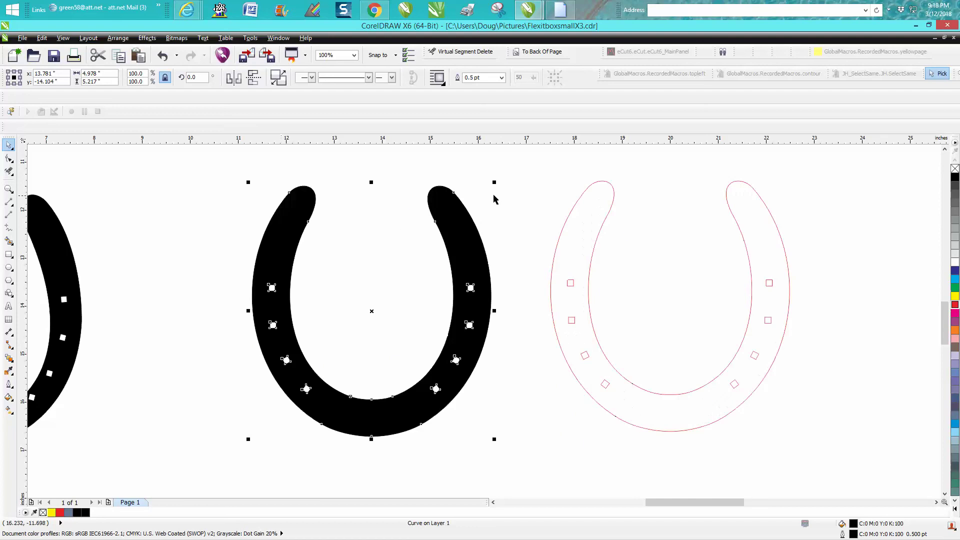
left_click_drag(518, 171, 861, 455)
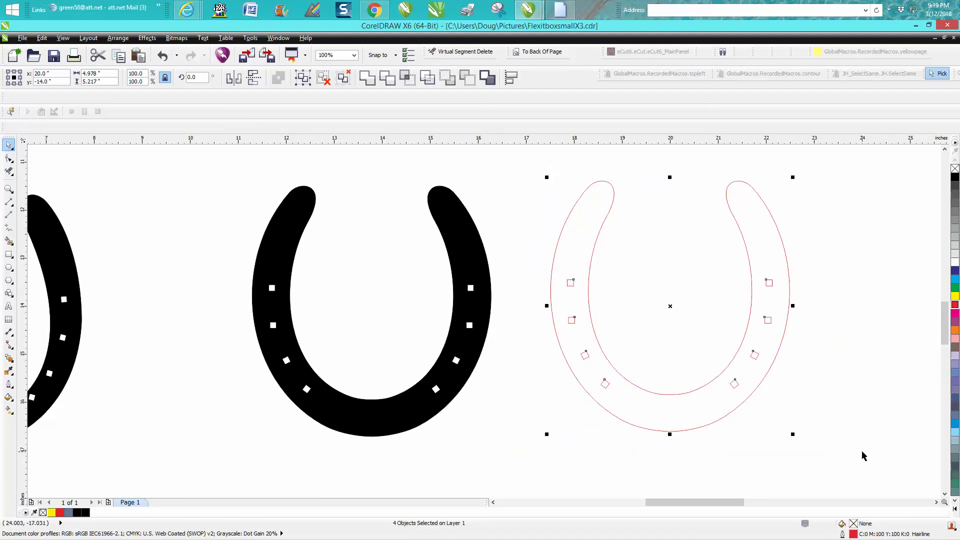
key("Delete")
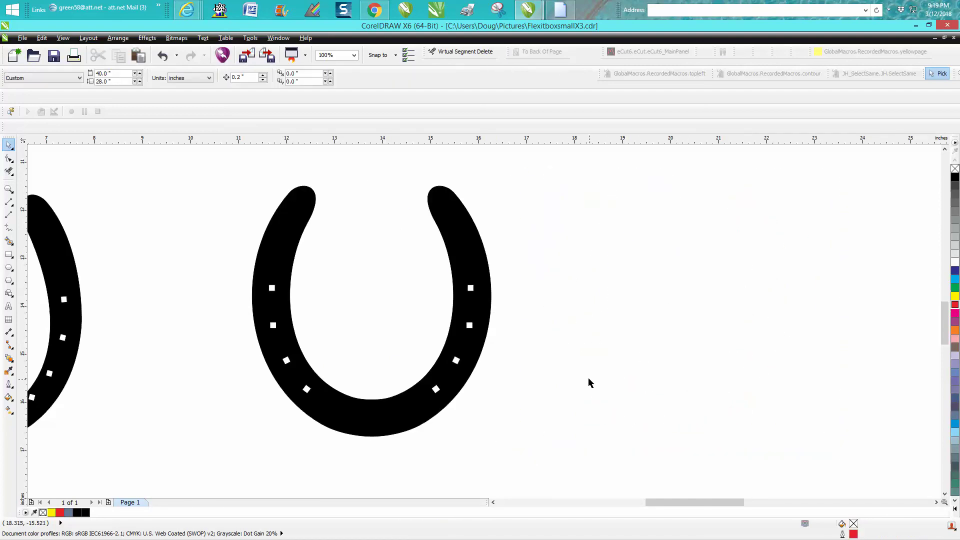
- Give one horseshoe curve no fill and a red outline
left_click(461, 255)
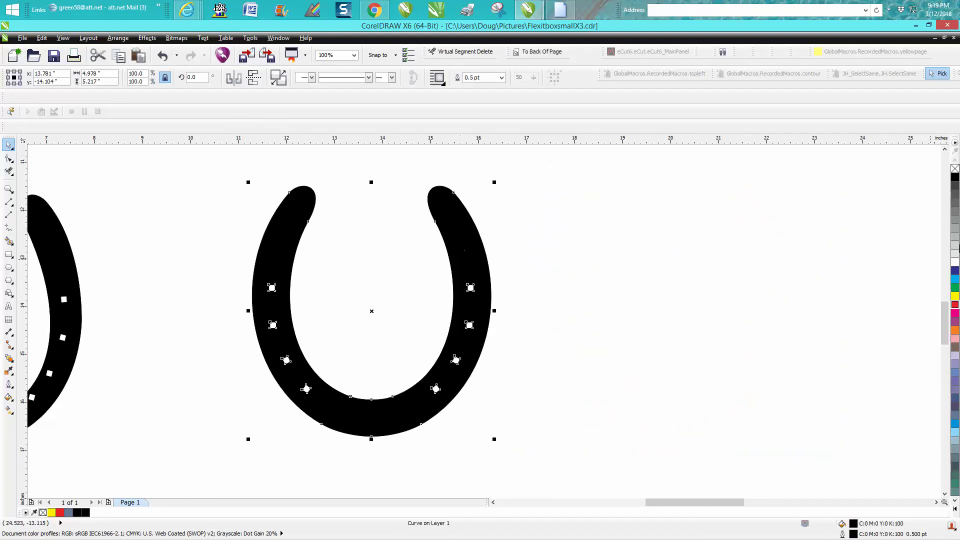
left_click(955, 169)
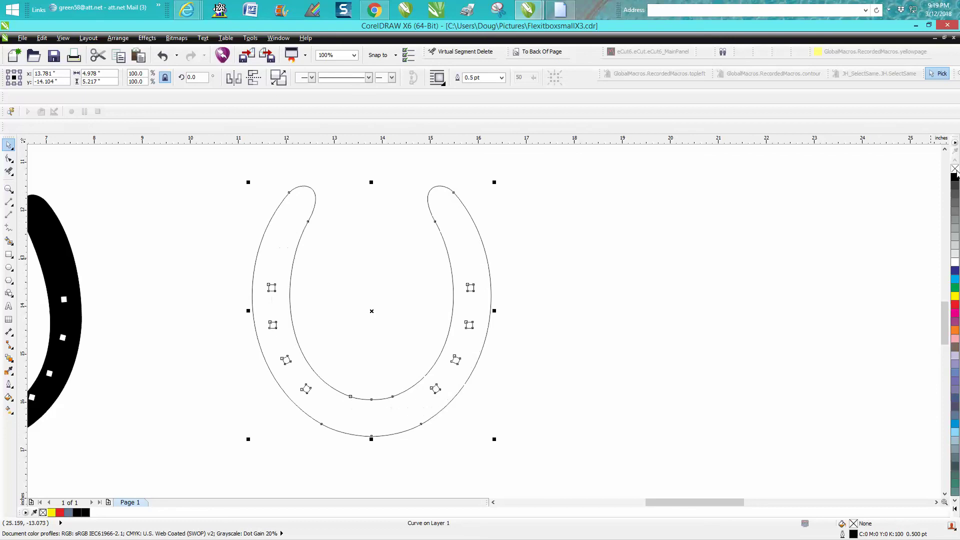
right_click(954, 305)
left_click(510, 373)
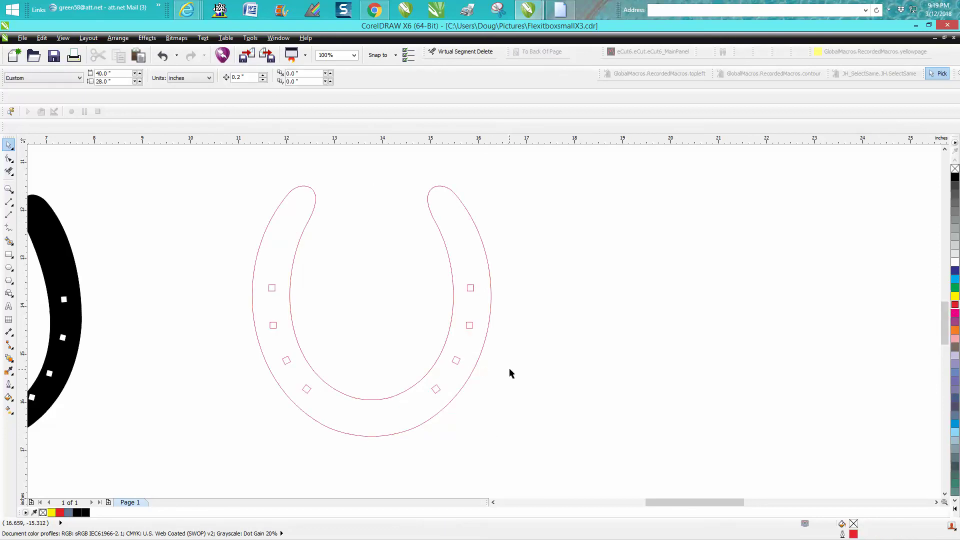
scroll(510, 373, "down", 1)
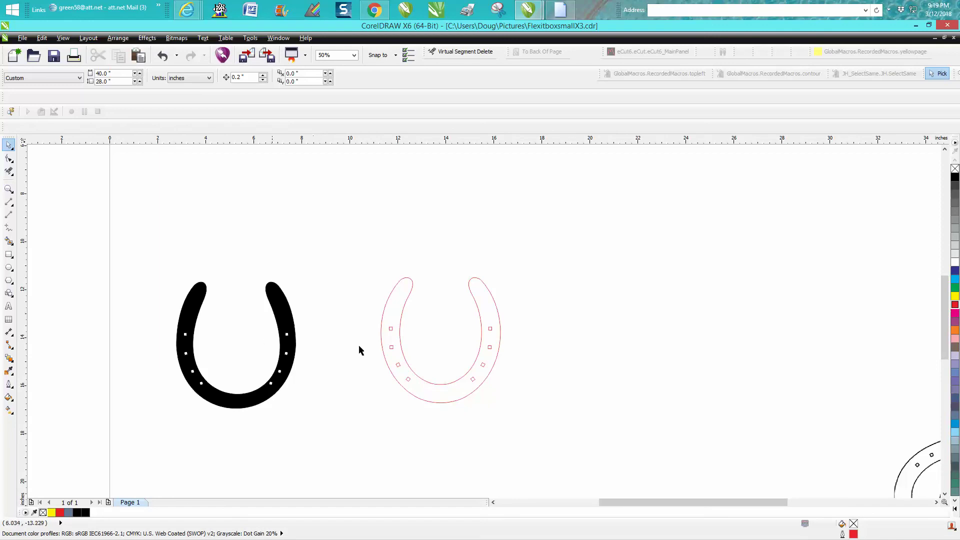
- Delete the old black horseshoe and smart-fill the red outline into a solid black horseshoe
left_click(292, 323)
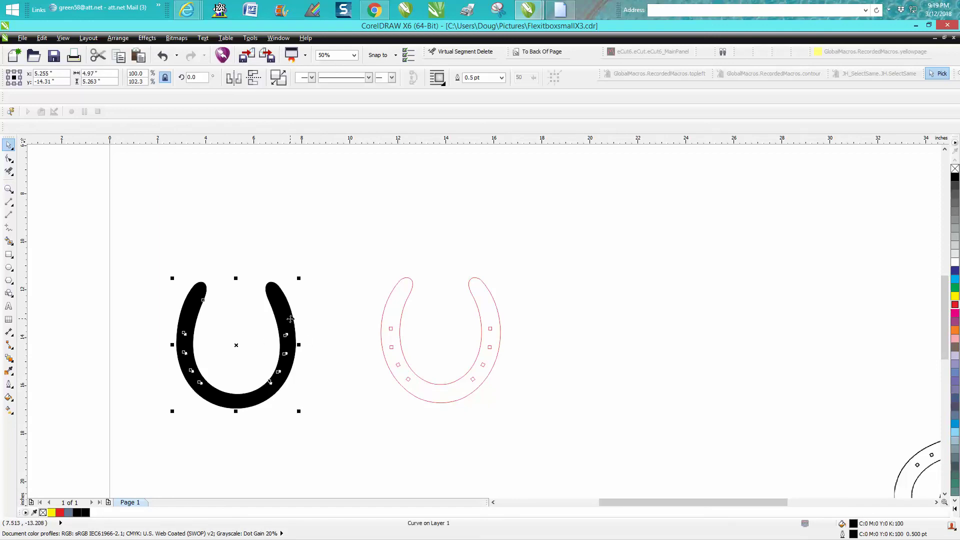
key("Delete")
left_click(9, 241)
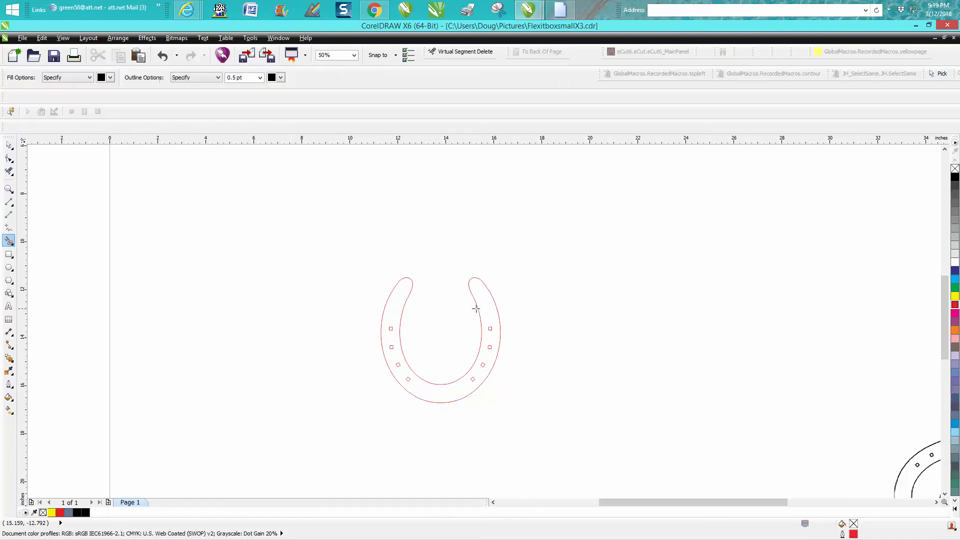
left_click(484, 309)
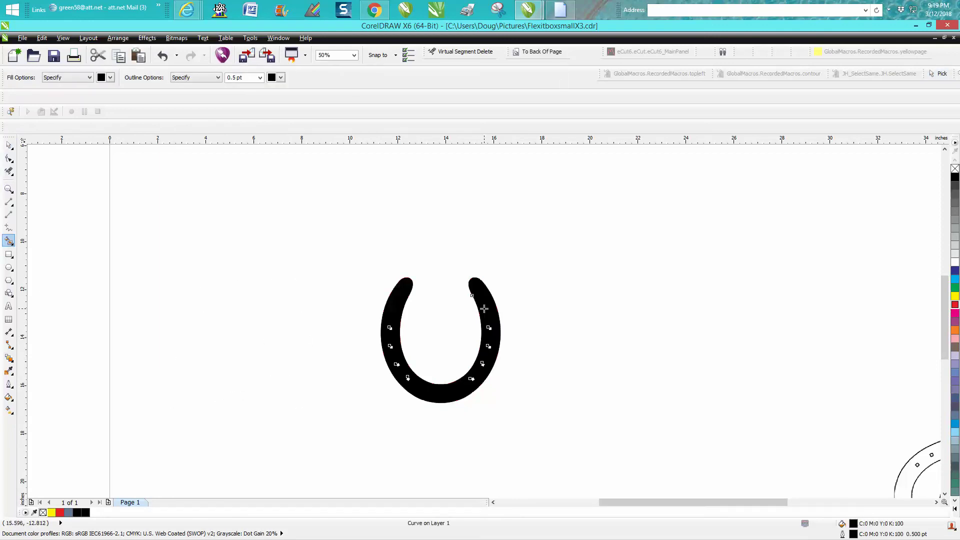
left_click(9, 188)
left_click_drag(358, 264, 550, 430)
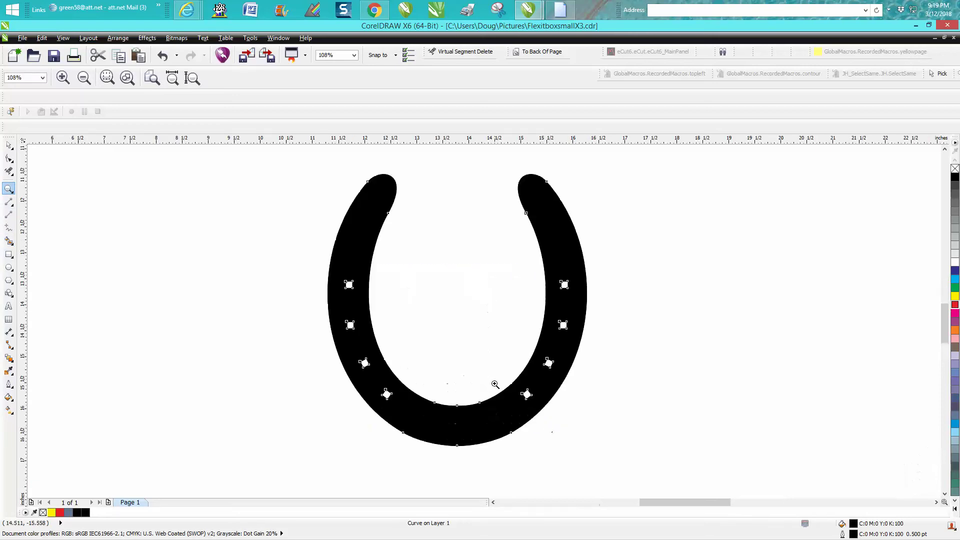
left_click(9, 145)
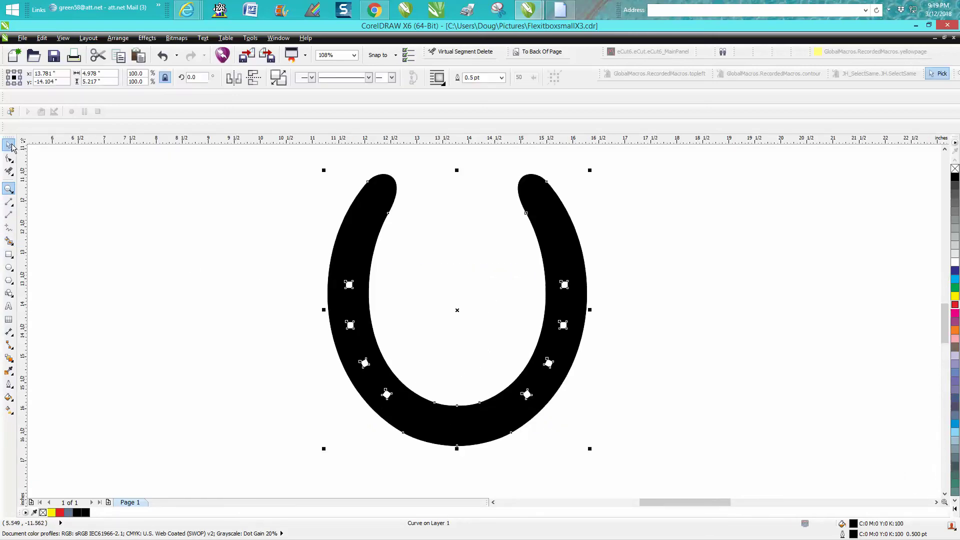
left_click(226, 199)
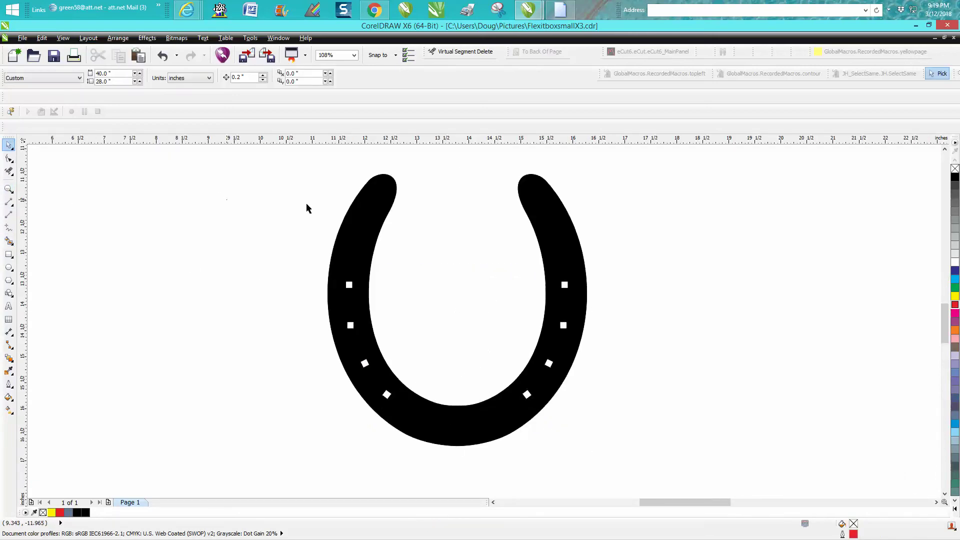